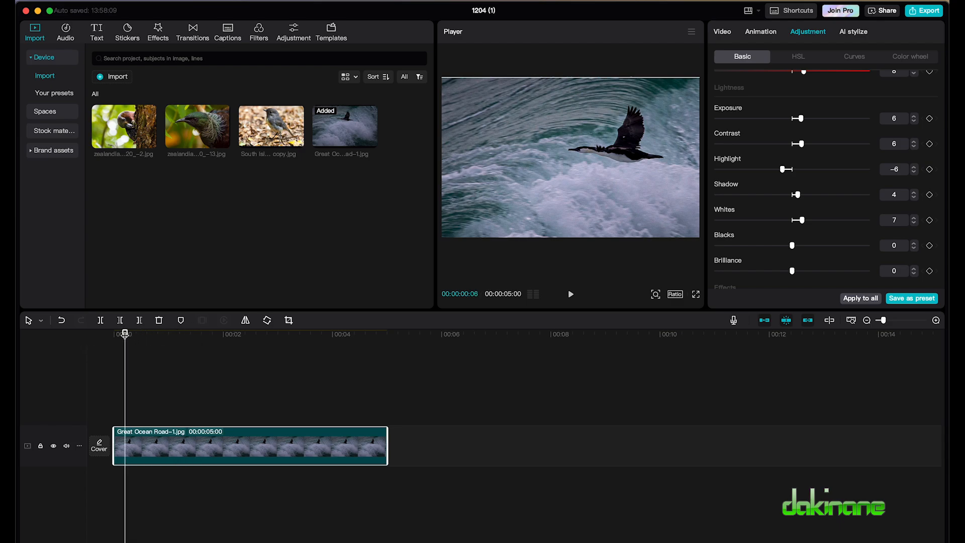
- Add zealandia_2020_-2.jpg on a track above the Great Ocean Road clip, starting at 00:00:04:01 so the two clips overlap
{"action": "left_click_drag", "start_coordinate": [125, 333], "coordinate": [180, 332]}
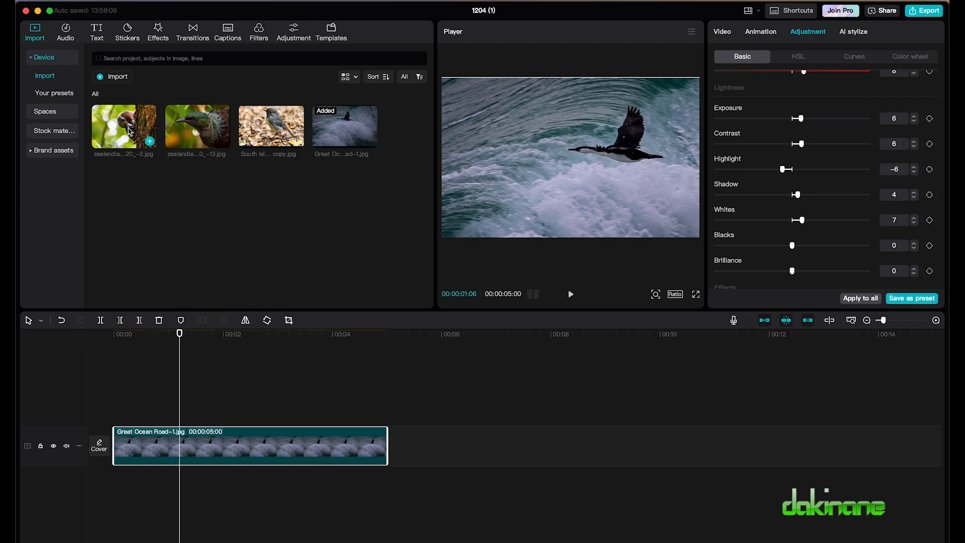
{"action": "left_click_drag", "start_coordinate": [130, 133], "coordinate": [410, 449]}
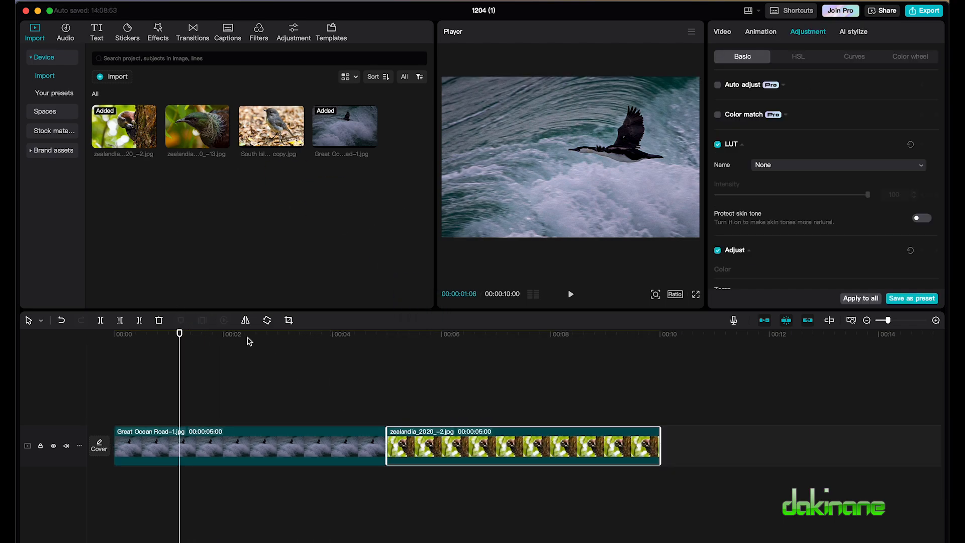
{"action": "left_click_drag", "start_coordinate": [180, 333], "coordinate": [284, 351]}
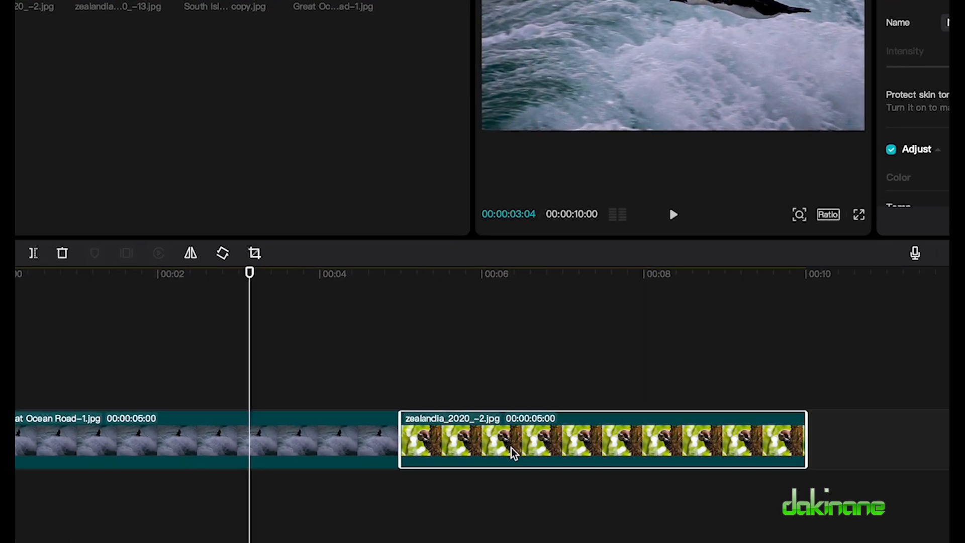
{"action": "left_click_drag", "start_coordinate": [464, 456], "coordinate": [418, 415]}
{"action": "left_click_drag", "start_coordinate": [468, 376], "coordinate": [367, 376]}
{"action": "left_click_drag", "start_coordinate": [220, 222], "coordinate": [313, 221]}
{"action": "left_click_drag", "start_coordinate": [372, 358], "coordinate": [471, 369]}
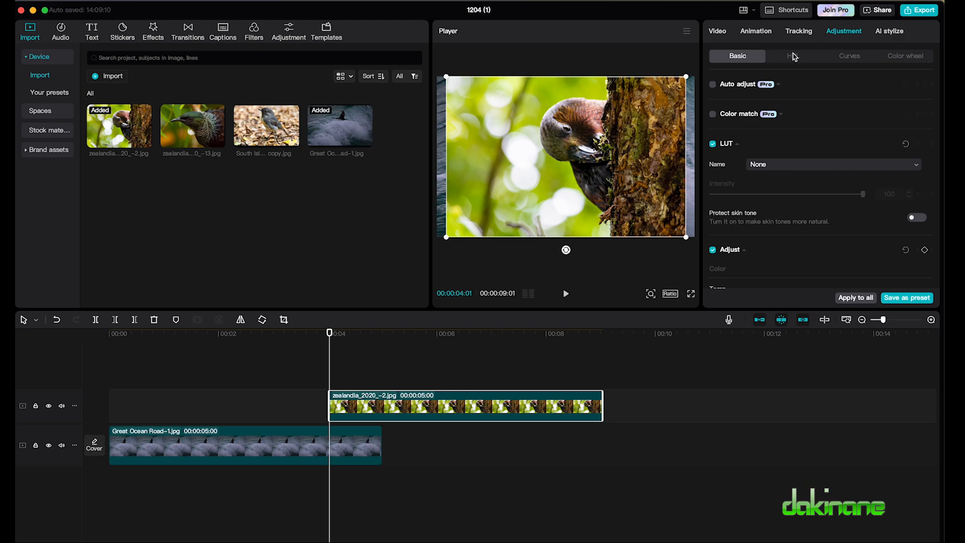
- Keyframe zealandia_2020_-2.jpg at its start with a scale of 30% and position X -1383, Y 837 in the frame's upper-left corner
{"action": "left_click", "coordinate": [719, 30]}
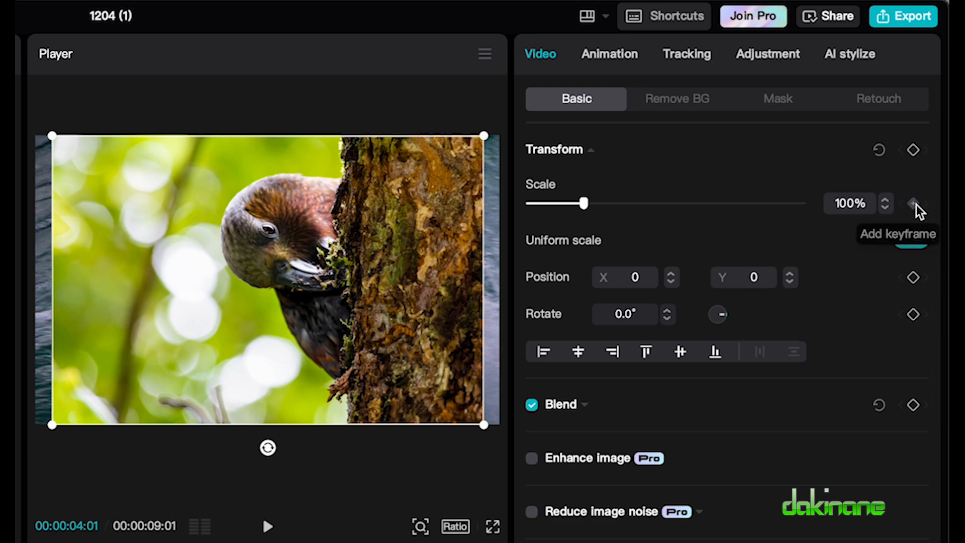
{"action": "left_click", "coordinate": [915, 204]}
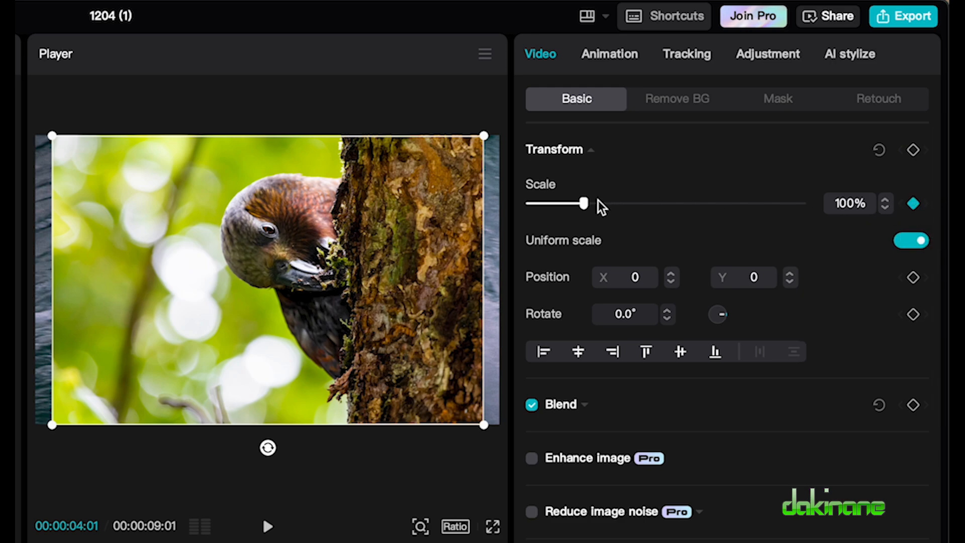
{"action": "left_click_drag", "start_coordinate": [585, 201], "coordinate": [547, 204]}
{"action": "left_click_drag", "start_coordinate": [253, 291], "coordinate": [90, 188]}
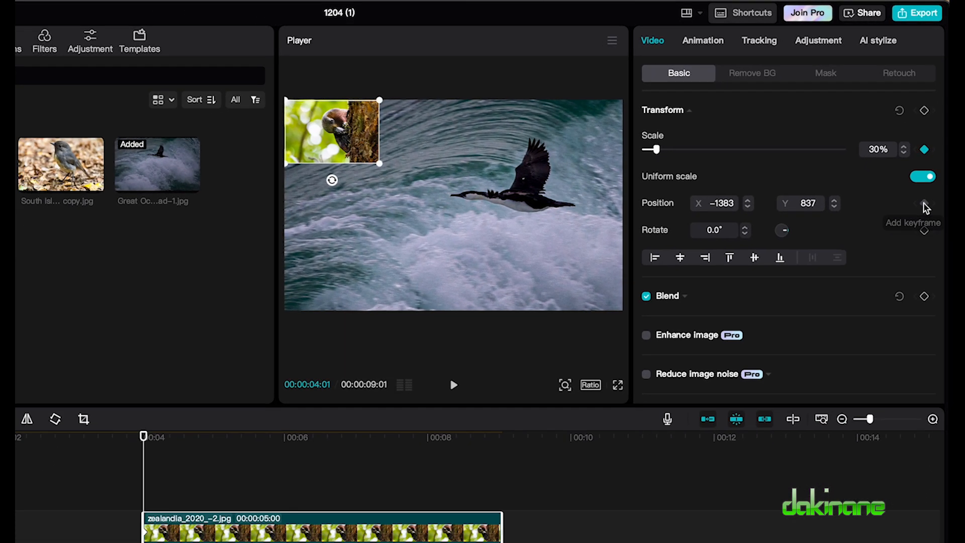
{"action": "left_click", "coordinate": [924, 204]}
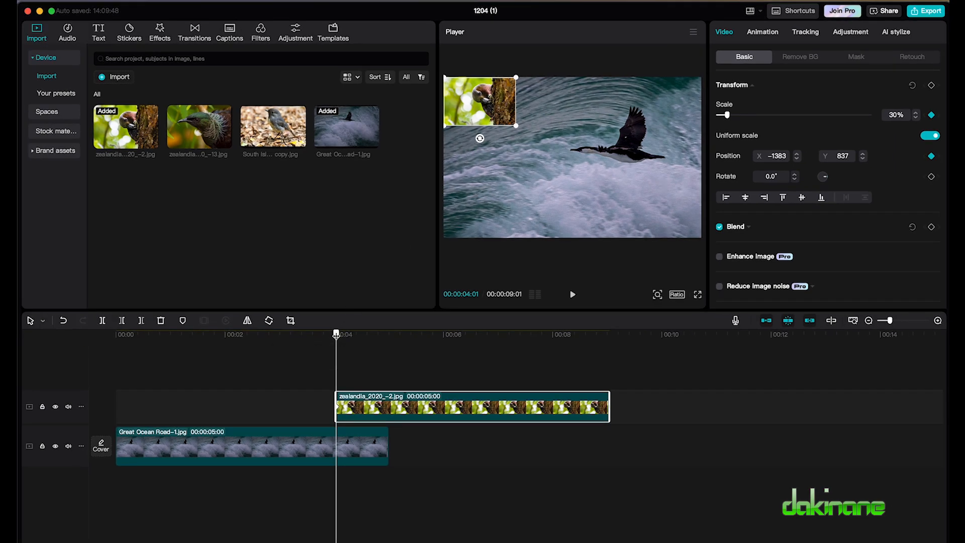
- At 00:00:04:28, add scale and position keyframes to zealandia_2020_-2.jpg with a scale of 99% and position X 0, Y 0
{"action": "left_click_drag", "start_coordinate": [336, 335], "coordinate": [385, 343]}
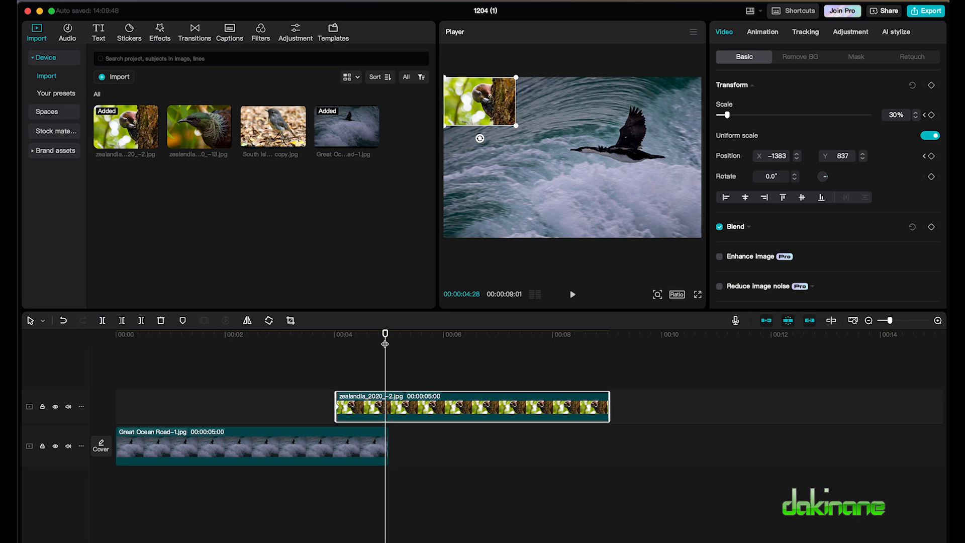
{"action": "left_click", "coordinate": [931, 115]}
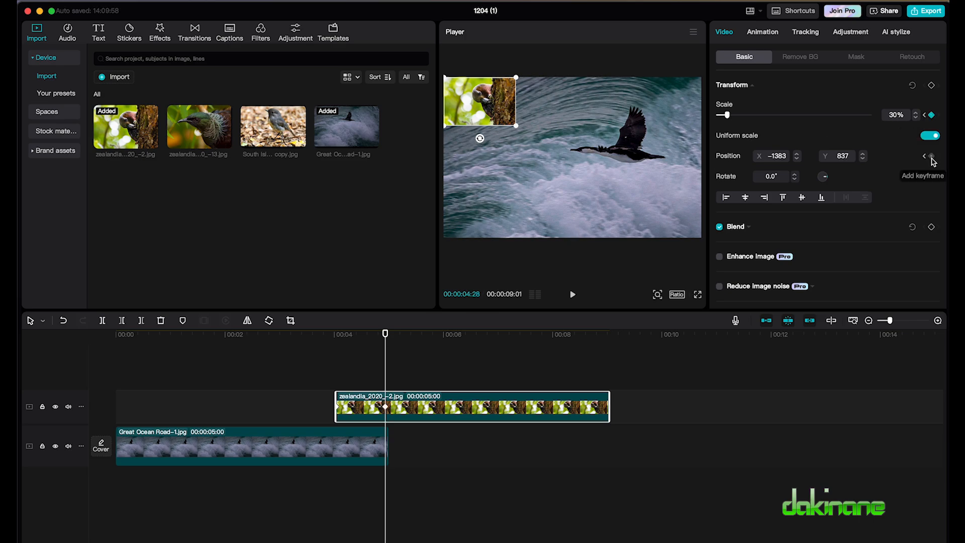
{"action": "left_click", "coordinate": [931, 157]}
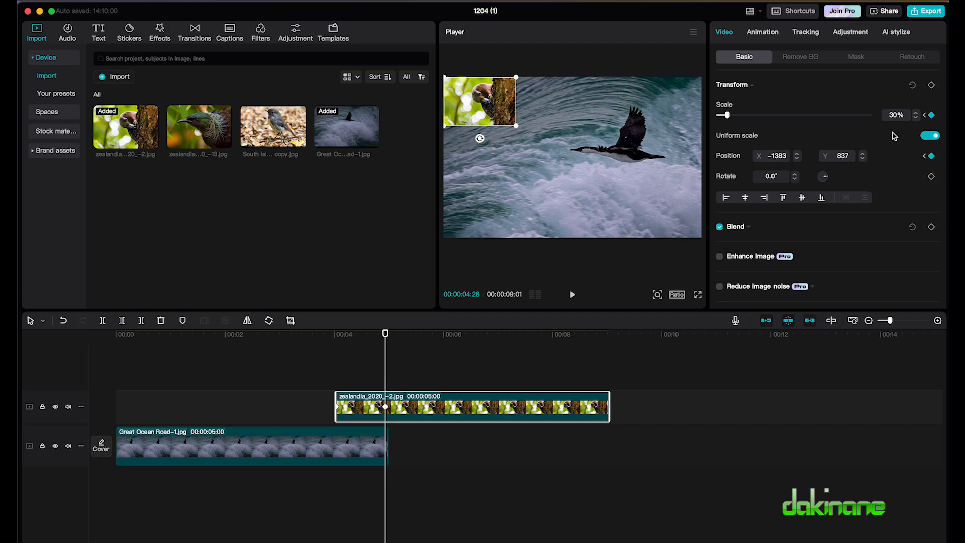
{"action": "left_click_drag", "start_coordinate": [727, 117], "coordinate": [747, 117]}
{"action": "left_click_drag", "start_coordinate": [537, 115], "coordinate": [633, 173]}
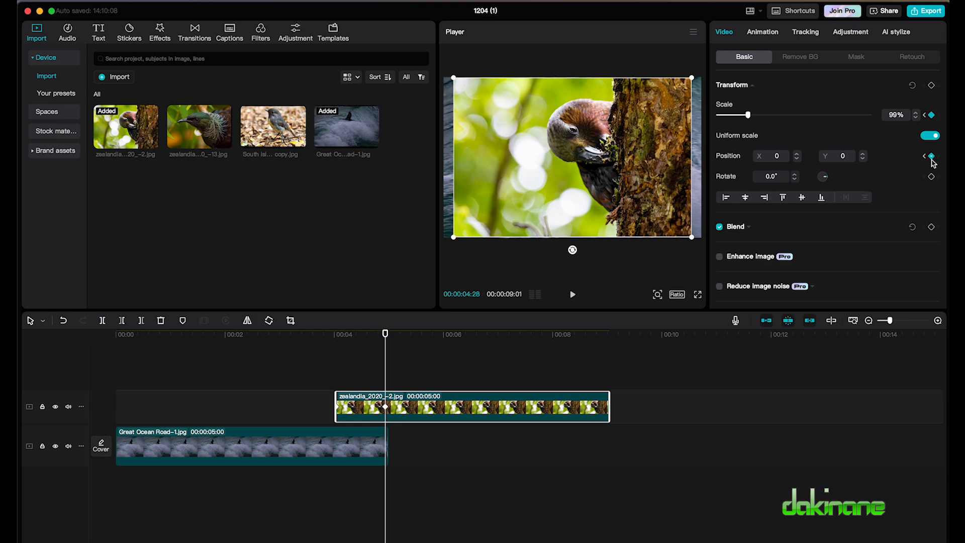
- Preview the grow-in animation of zealandia_2020_-2.jpg from its first keyframe
{"action": "left_click", "coordinate": [924, 158]}
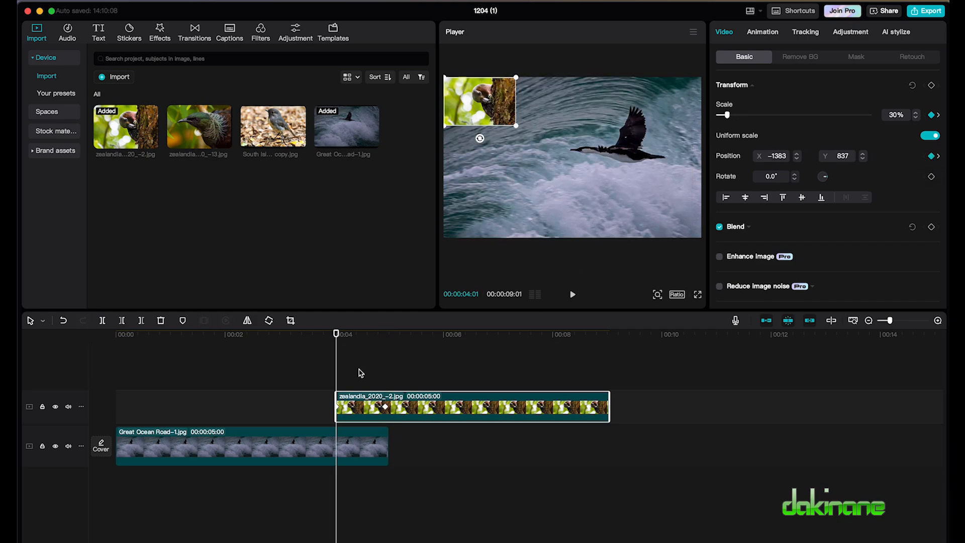
{"action": "key", "text": "space"}
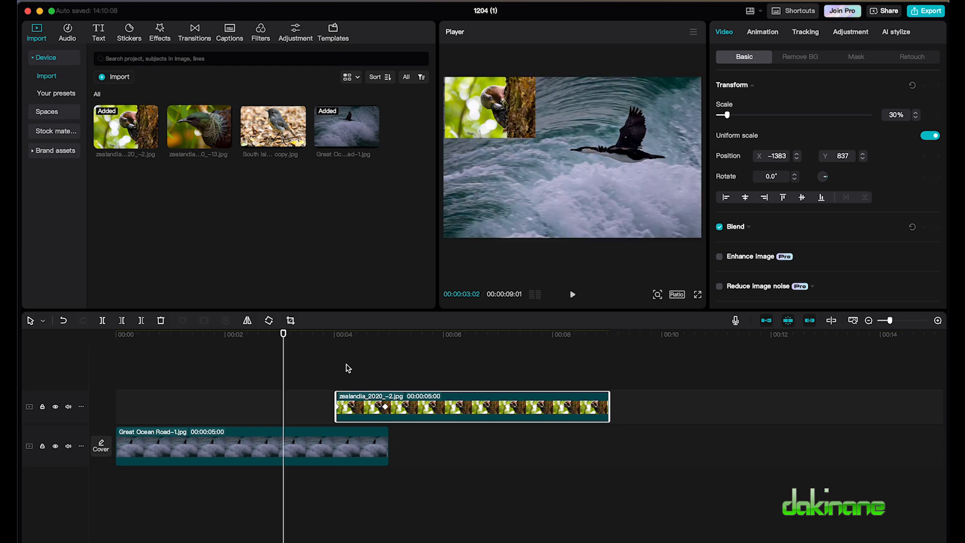
{"action": "left_click_drag", "start_coordinate": [283, 335], "coordinate": [325, 343]}
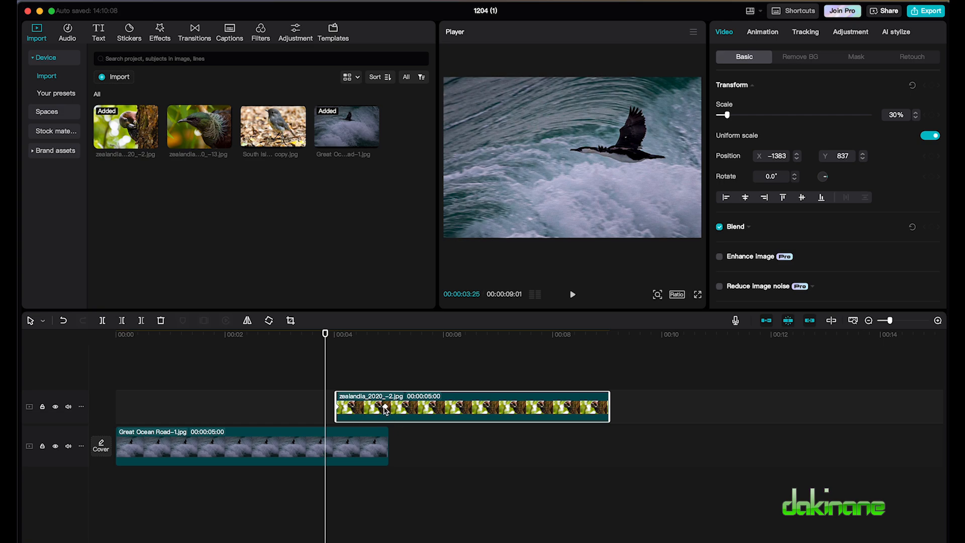
- Speed up the grow-in animation by moving the second keyframe of zealandia_2020_-2.jpg earlier to 00:00:04:17
{"action": "left_click", "coordinate": [937, 321]}
{"action": "left_click", "coordinate": [938, 321]}
{"action": "left_click", "coordinate": [937, 320]}
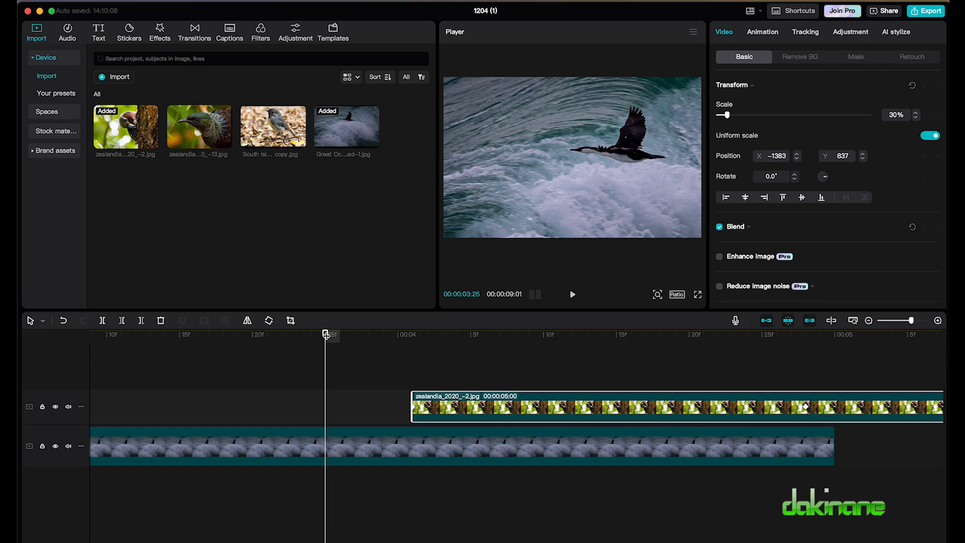
{"action": "left_click_drag", "start_coordinate": [326, 335], "coordinate": [643, 349]}
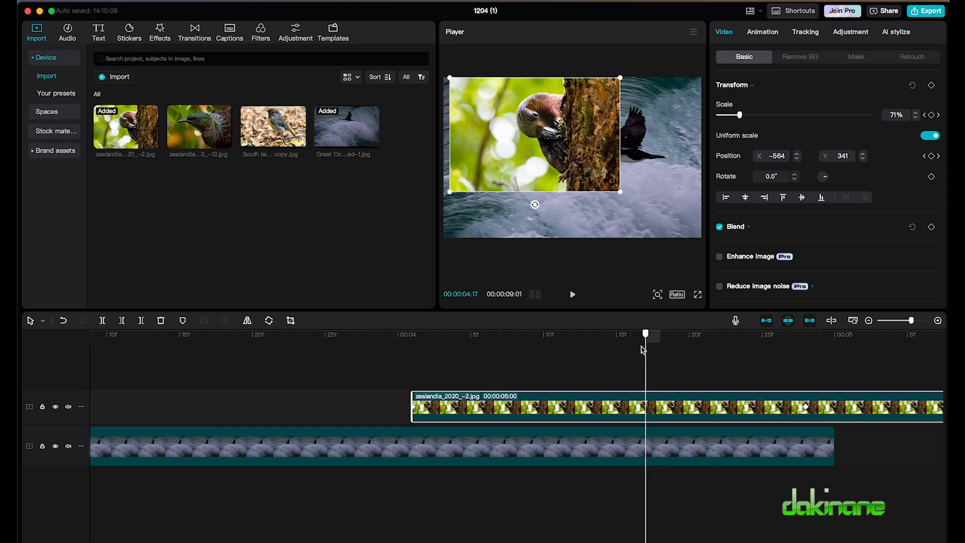
{"action": "left_click", "coordinate": [806, 410]}
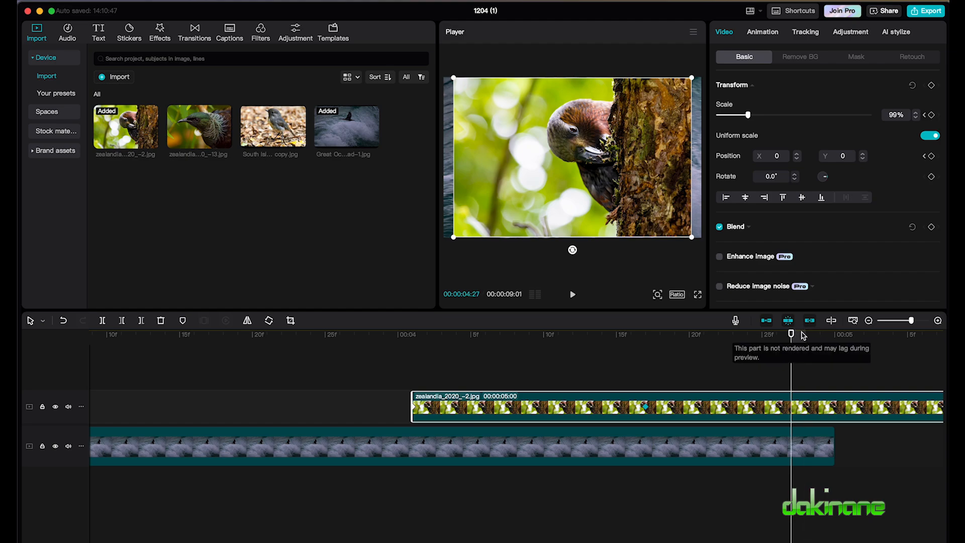
- Play back the faster grow-in animation from just before the overlap and return the playhead to 00:00:04:17
{"action": "left_click_drag", "start_coordinate": [806, 336], "coordinate": [295, 324]}
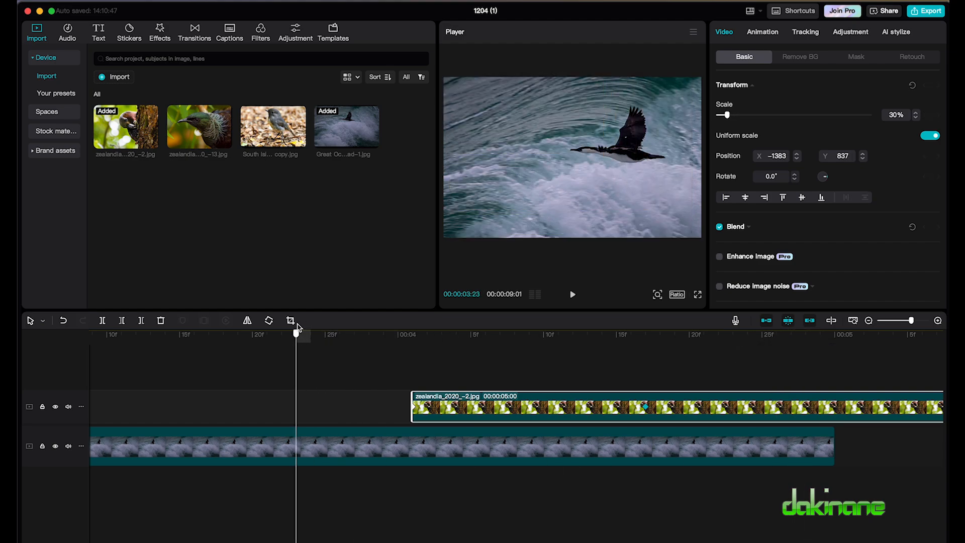
{"action": "key", "text": "space"}
{"action": "key", "text": "space"}
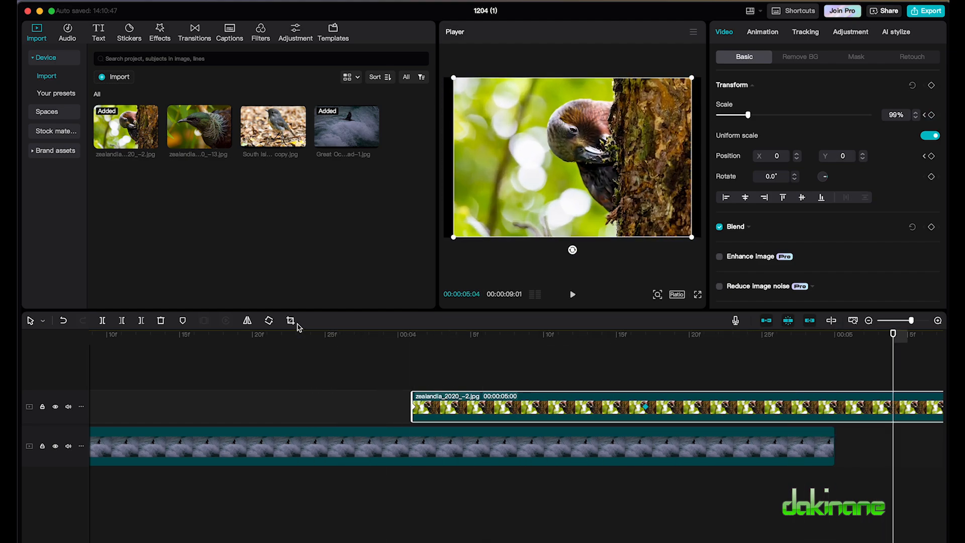
{"action": "left_click_drag", "start_coordinate": [893, 334], "coordinate": [647, 321]}
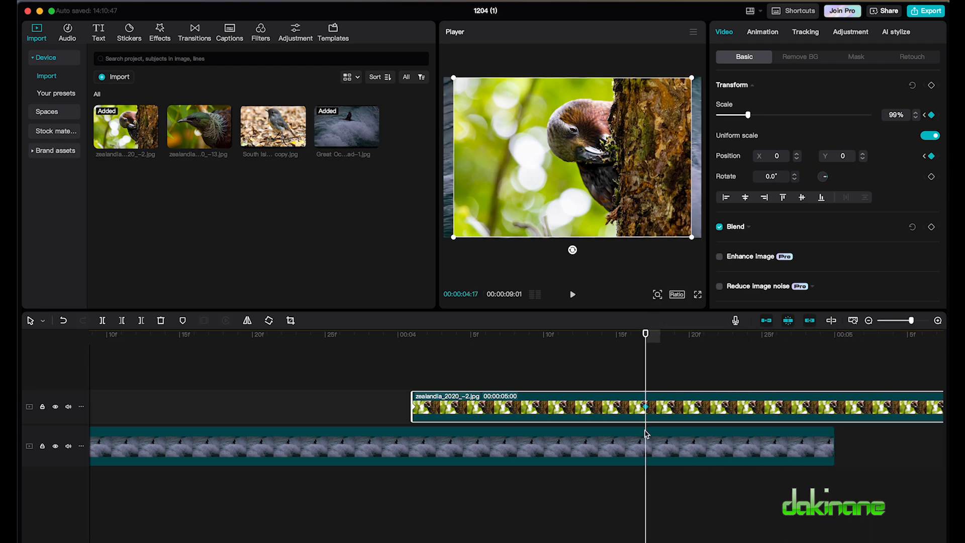
- Keyframe the Great Ocean Road clip's scale at 141% at 00:00:04:01 and shrink it to 1% at 00:00:05:00
{"action": "left_click", "coordinate": [624, 447]}
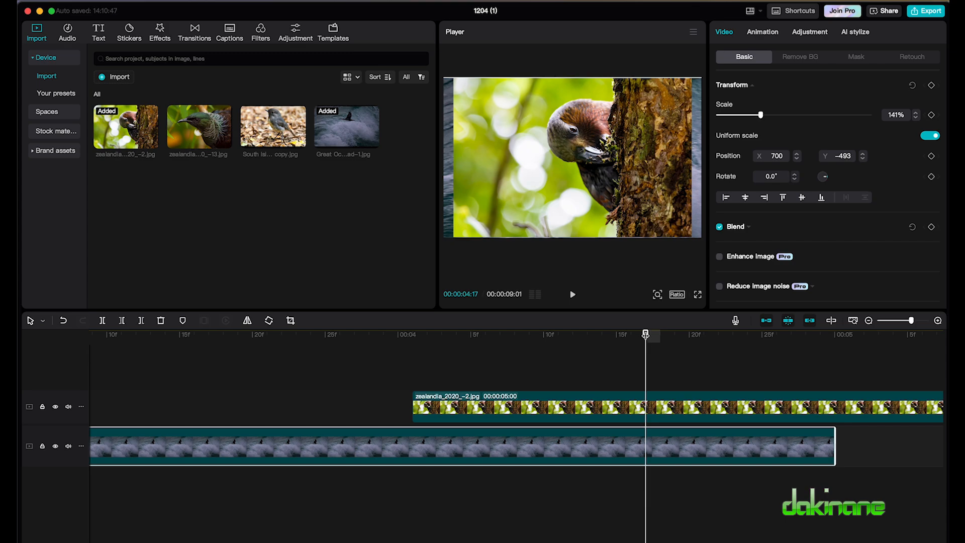
{"action": "left_click_drag", "start_coordinate": [645, 334], "coordinate": [414, 341]}
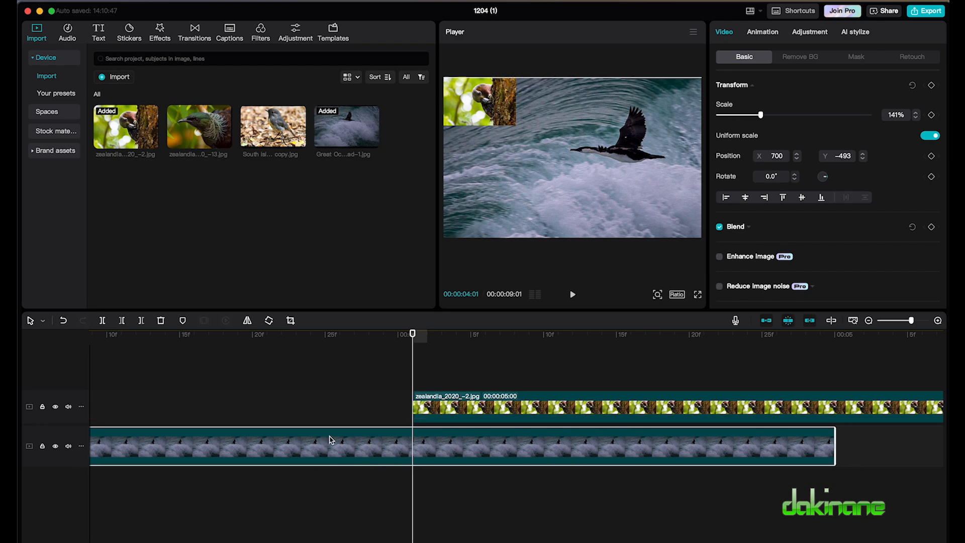
{"action": "left_click", "coordinate": [932, 115]}
{"action": "left_click_drag", "start_coordinate": [412, 334], "coordinate": [832, 353]}
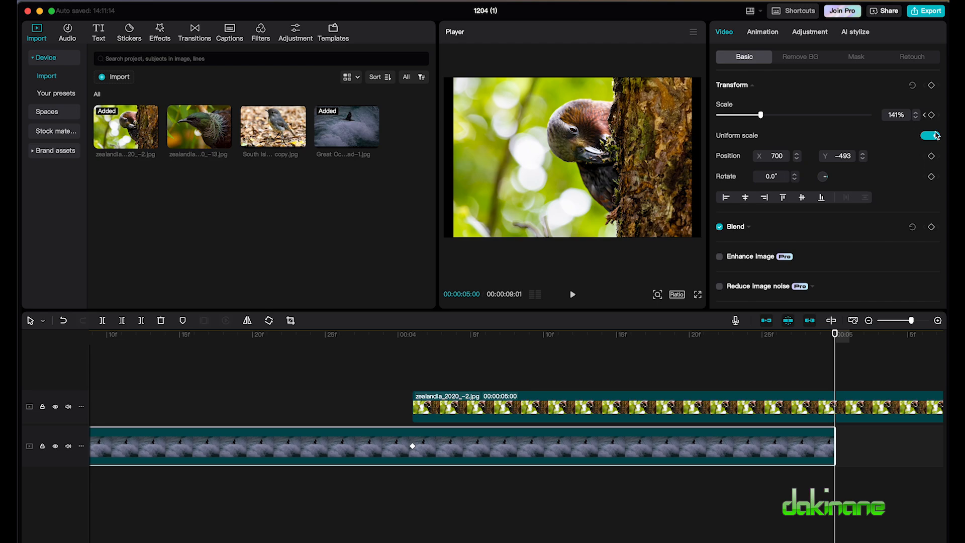
{"action": "left_click", "coordinate": [931, 115]}
{"action": "left_click_drag", "start_coordinate": [760, 115], "coordinate": [720, 120]}
- Play back the transition between the Great Ocean Road clip and zealandia_2020_-2.jpg with both scale animations
{"action": "left_click_drag", "start_coordinate": [835, 336], "coordinate": [323, 332]}
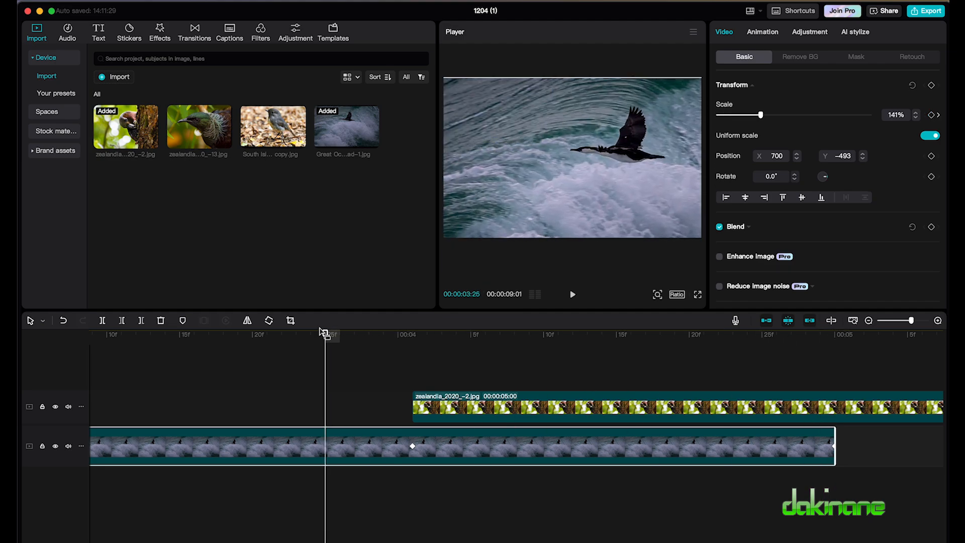
{"action": "key", "text": "space"}
{"action": "key", "text": "space"}
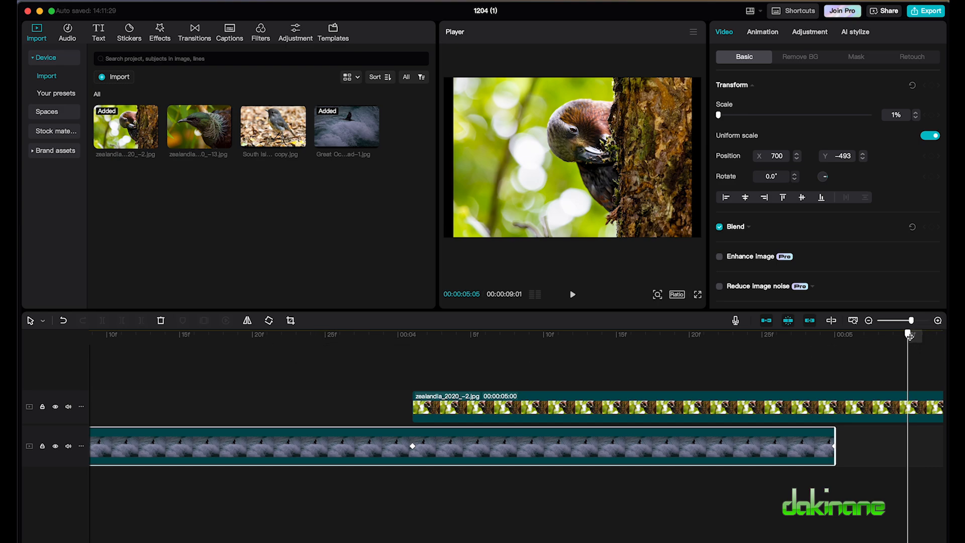
- Place zealandia_2020_-13.jpg on a new top track at 00:00:07:19 and keyframe its position just above the frame at Y 2394
{"action": "left_click_drag", "start_coordinate": [908, 336], "coordinate": [673, 359]}
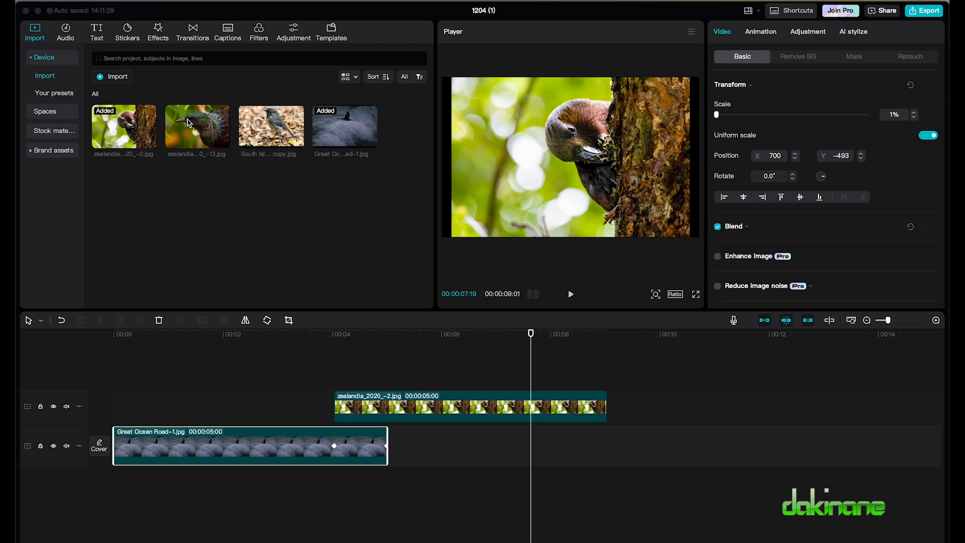
{"action": "left_click_drag", "start_coordinate": [188, 123], "coordinate": [535, 378]}
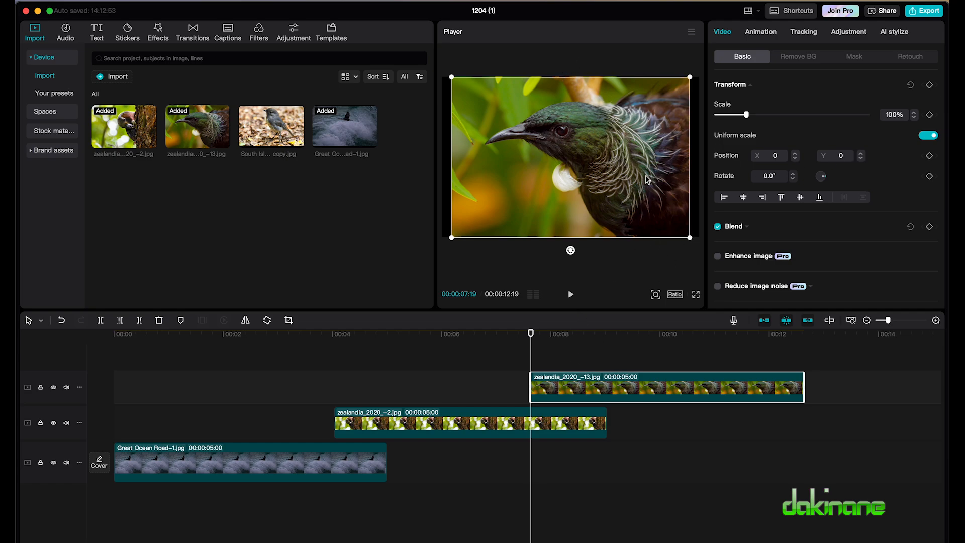
{"action": "left_click_drag", "start_coordinate": [576, 184], "coordinate": [577, 41]}
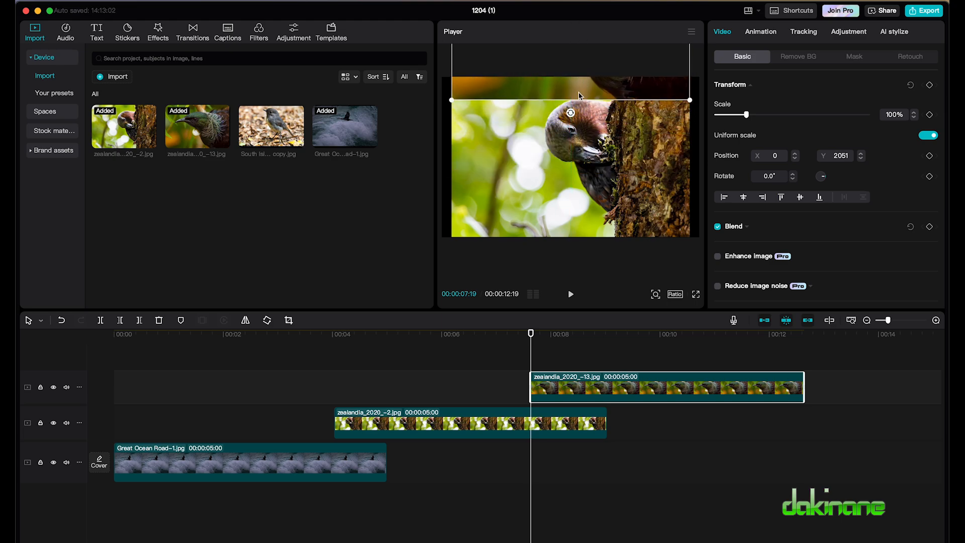
{"action": "left_click_drag", "start_coordinate": [578, 95], "coordinate": [598, 68]}
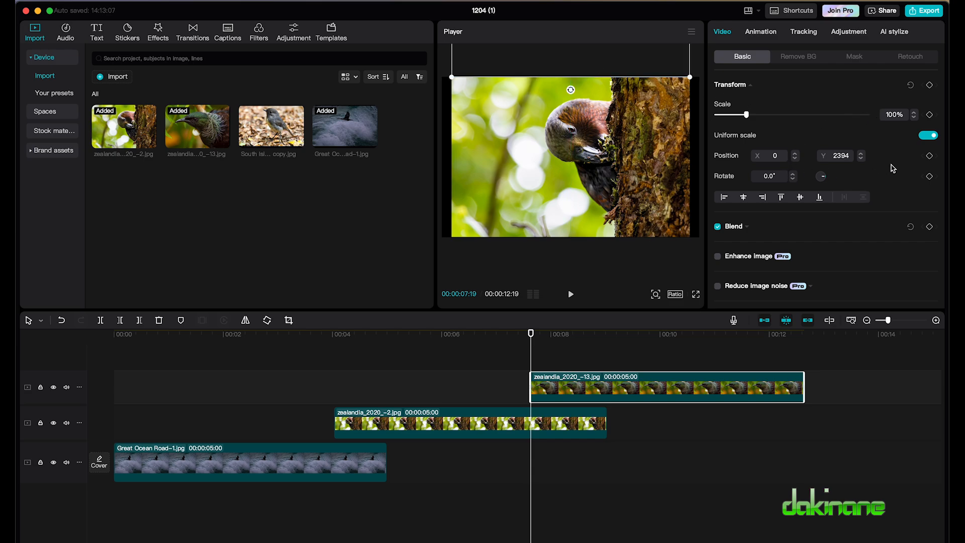
{"action": "left_click", "coordinate": [929, 157]}
- Keyframe zealandia_2020_-2.jpg's position at Y 0 at 00:00:07:19 and slide it below the frame to Y -2386 at 00:00:08:29
{"action": "left_click", "coordinate": [559, 426]}
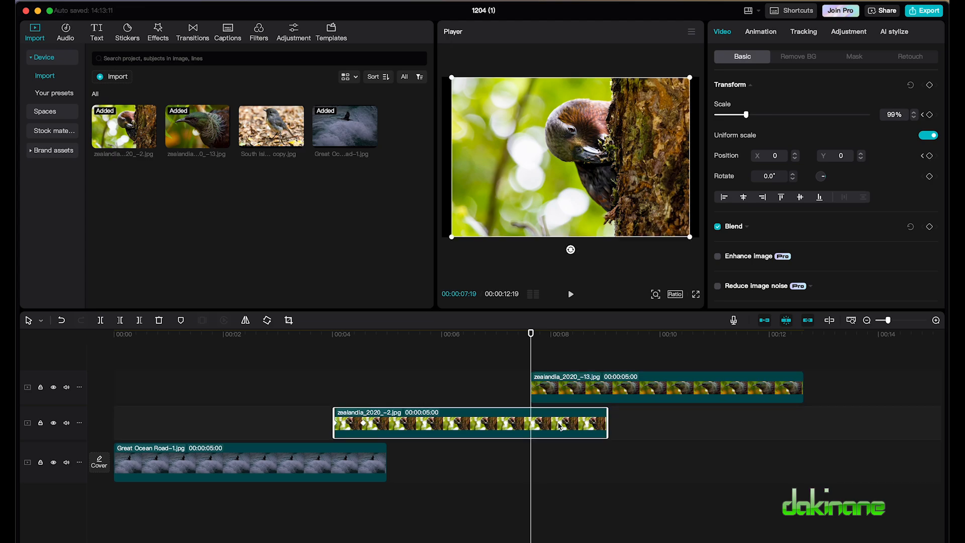
{"action": "left_click", "coordinate": [929, 156]}
{"action": "left_click_drag", "start_coordinate": [530, 333], "coordinate": [603, 336]}
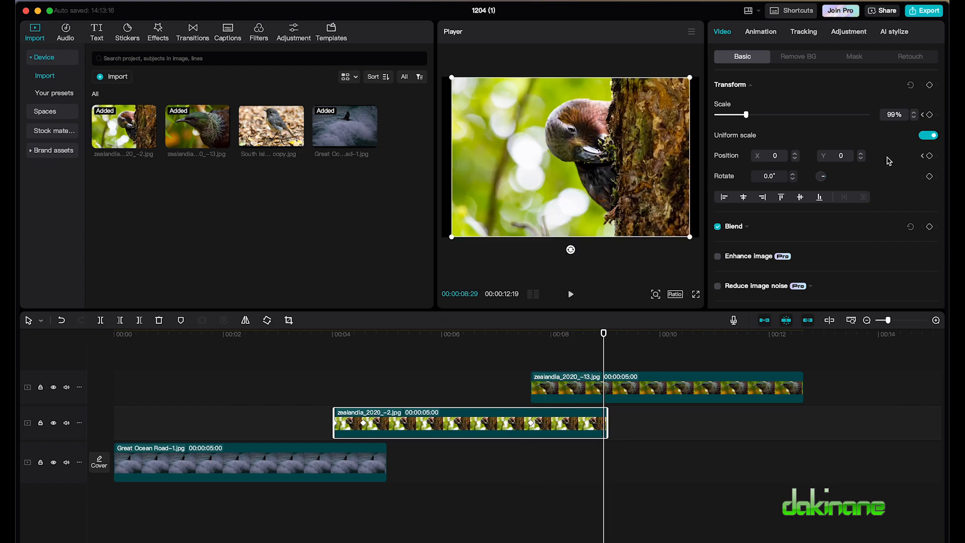
{"action": "left_click", "coordinate": [929, 156]}
{"action": "left_click_drag", "start_coordinate": [581, 170], "coordinate": [613, 319]}
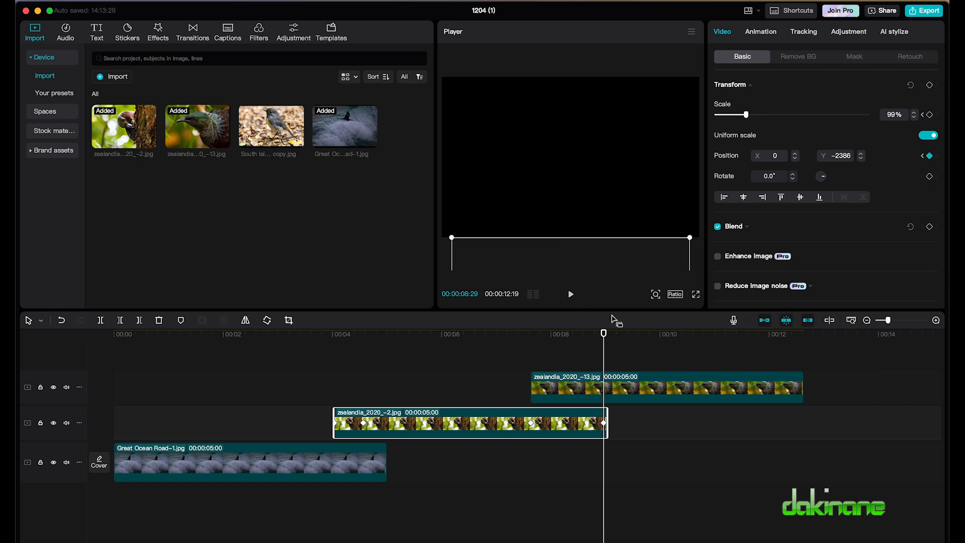
- Add a position keyframe to zealandia_2020_-13.jpg at 00:00:08:29 and move it into the frame to X 0, Y 0
{"action": "left_click", "coordinate": [614, 392]}
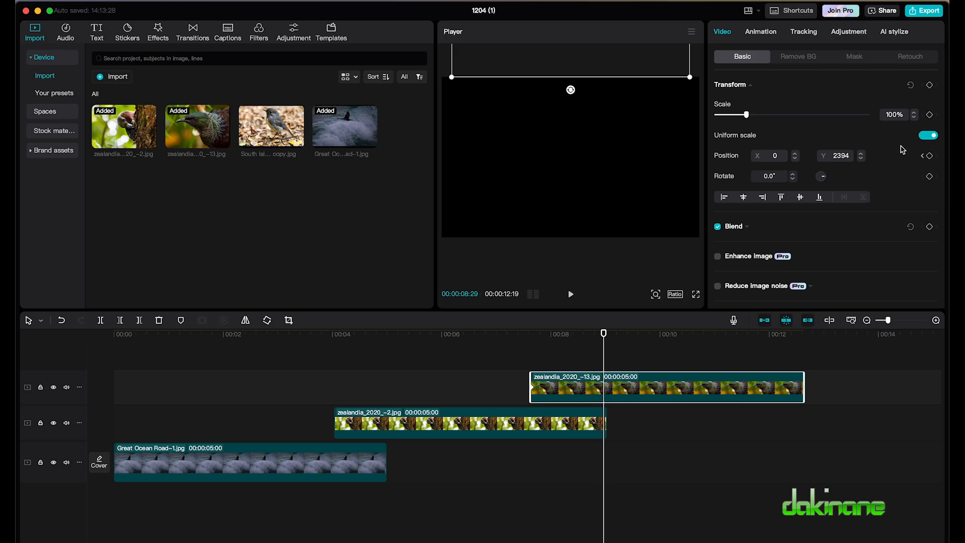
{"action": "left_click", "coordinate": [929, 156]}
{"action": "left_click_drag", "start_coordinate": [587, 65], "coordinate": [587, 224]}
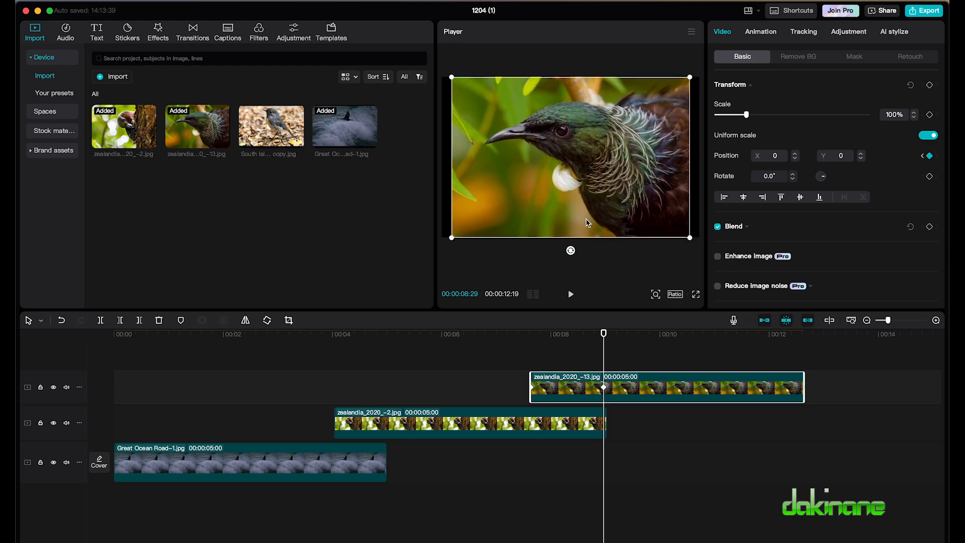
- Play back the sliding transition between zealandia_2020_-2.jpg and zealandia_2020_-13.jpg
{"action": "left_click_drag", "start_coordinate": [604, 340], "coordinate": [467, 310]}
{"action": "key", "text": "space"}
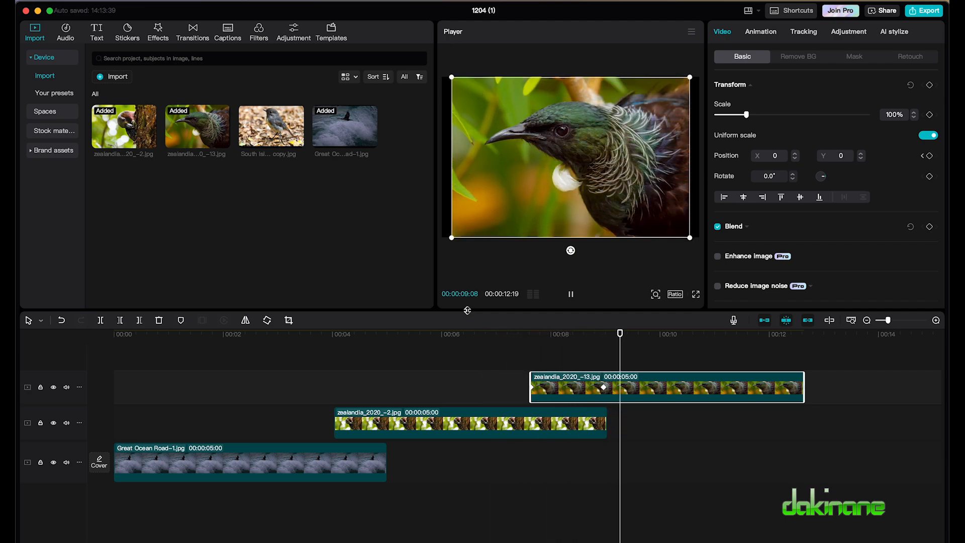
{"action": "key", "text": "space"}
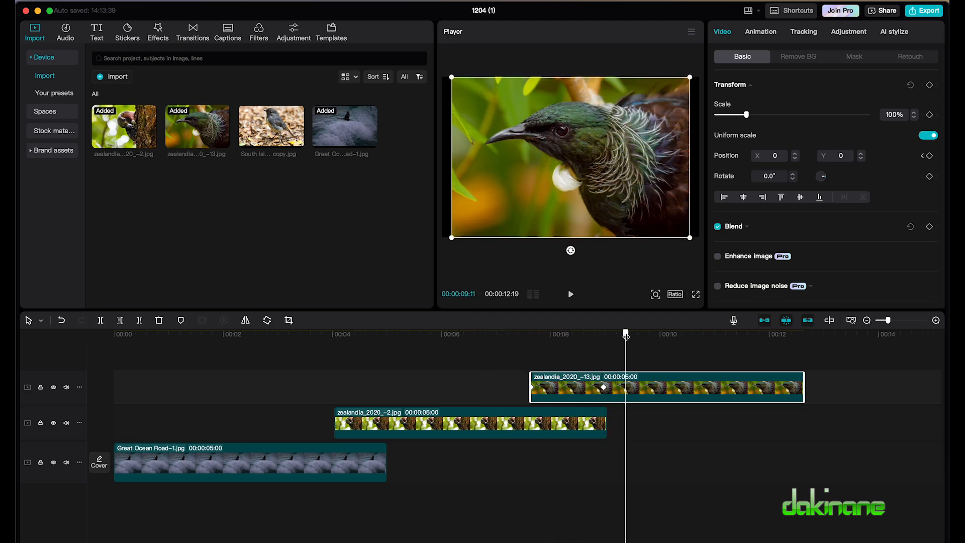
- Lower zealandia_2020_-13.jpg to Y -391 at its existing position keyframe at 00:00:08:29
{"action": "mouse_move", "coordinate": [626, 336]}
{"action": "left_mouse_down"}
{"action": "mouse_move", "coordinate": [556, 336]}
{"action": "mouse_move", "coordinate": [618, 336]}
{"action": "mouse_move", "coordinate": [611, 342]}
{"action": "left_mouse_up"}
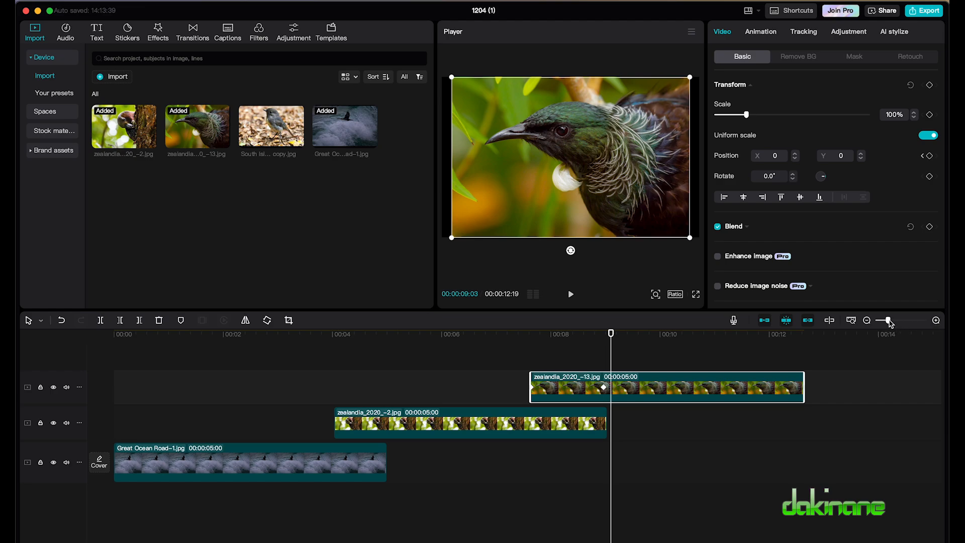
{"action": "left_click_drag", "start_coordinate": [889, 324], "coordinate": [902, 324]}
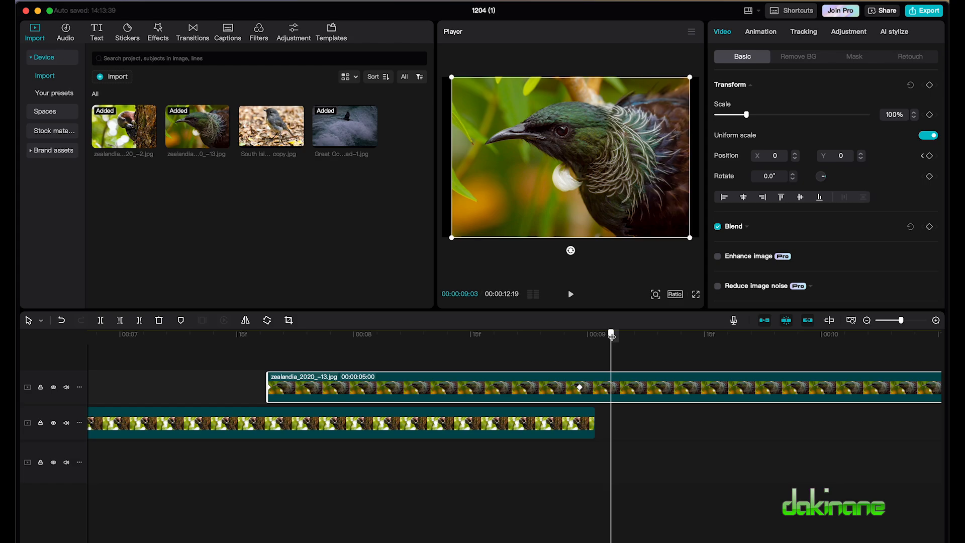
{"action": "left_click_drag", "start_coordinate": [609, 335], "coordinate": [580, 336]}
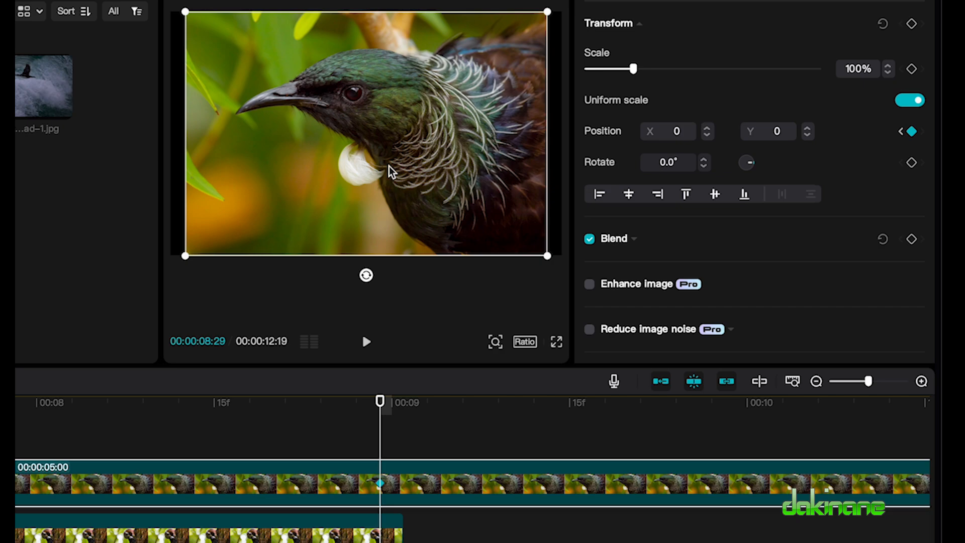
{"action": "left_click_drag", "start_coordinate": [390, 169], "coordinate": [390, 210]}
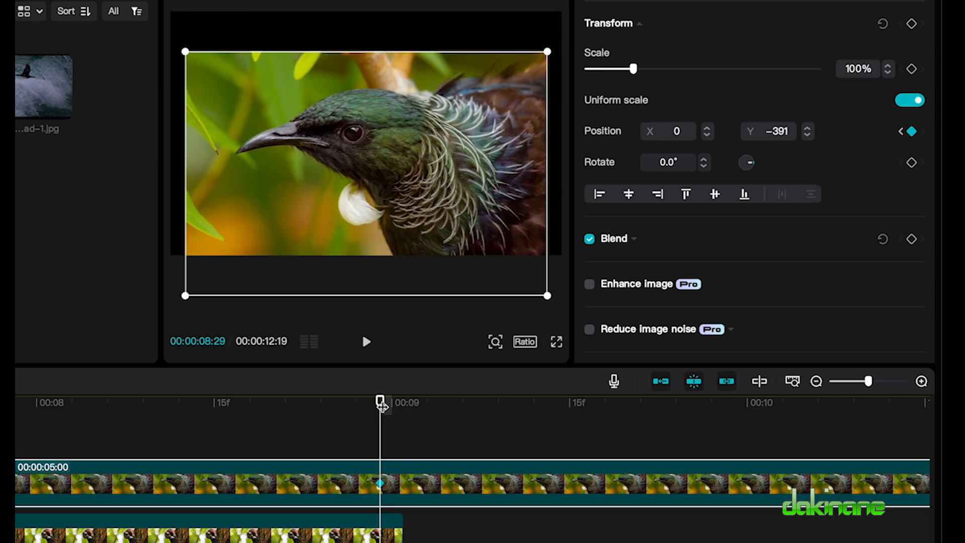
- At 00:00:09:00, add a rotation keyframe to zealandia_2020_-13.jpg and raise its position to Y 226
{"action": "left_click_drag", "start_coordinate": [381, 405], "coordinate": [392, 404]}
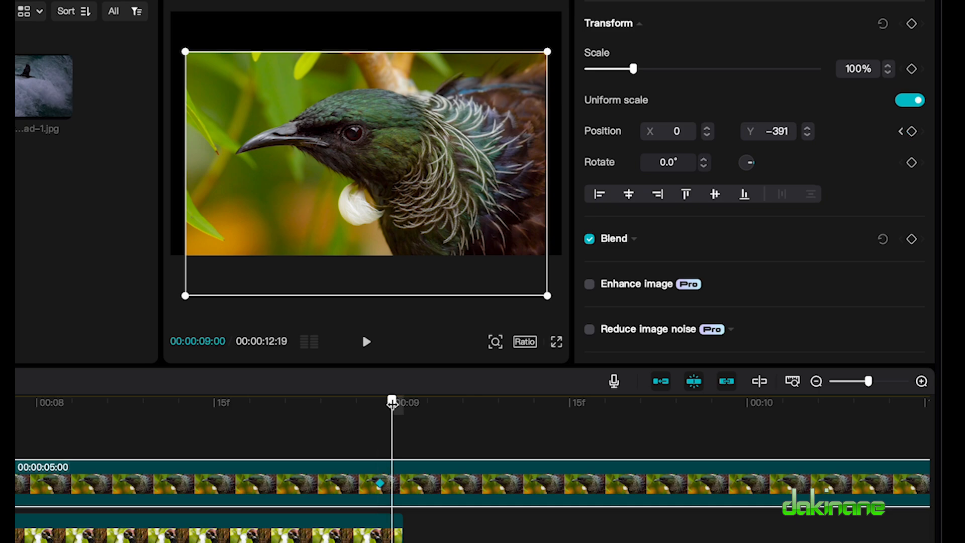
{"action": "left_click", "coordinate": [913, 163]}
{"action": "left_click_drag", "start_coordinate": [361, 236], "coordinate": [358, 177]}
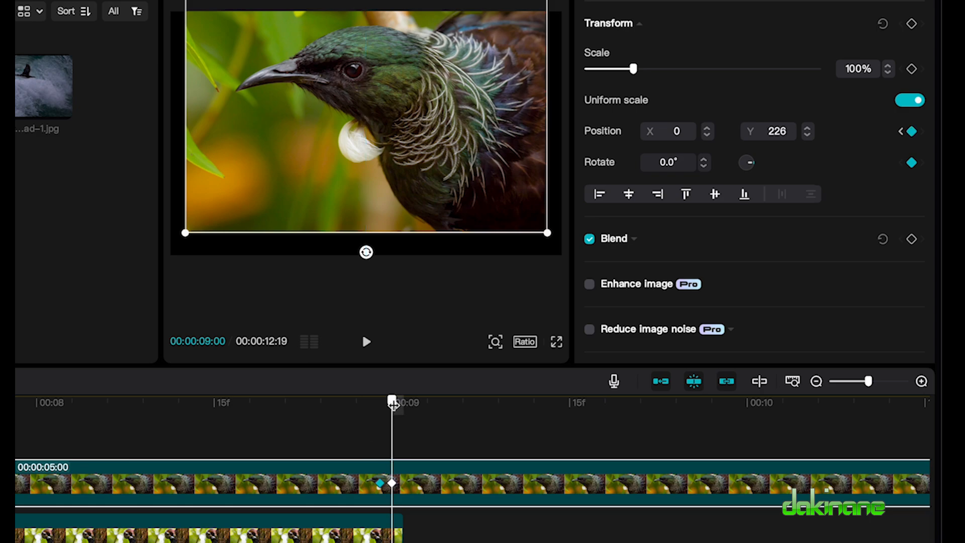
- Keyframe zealandia_2020_-13.jpg's position at Y -109 at 00:00:09:01 and at Y 73 at 00:00:09:02
{"action": "mouse_move", "coordinate": [393, 403]}
{"action": "left_mouse_down"}
{"action": "mouse_move", "coordinate": [418, 405]}
{"action": "mouse_move", "coordinate": [409, 406]}
{"action": "left_mouse_up"}
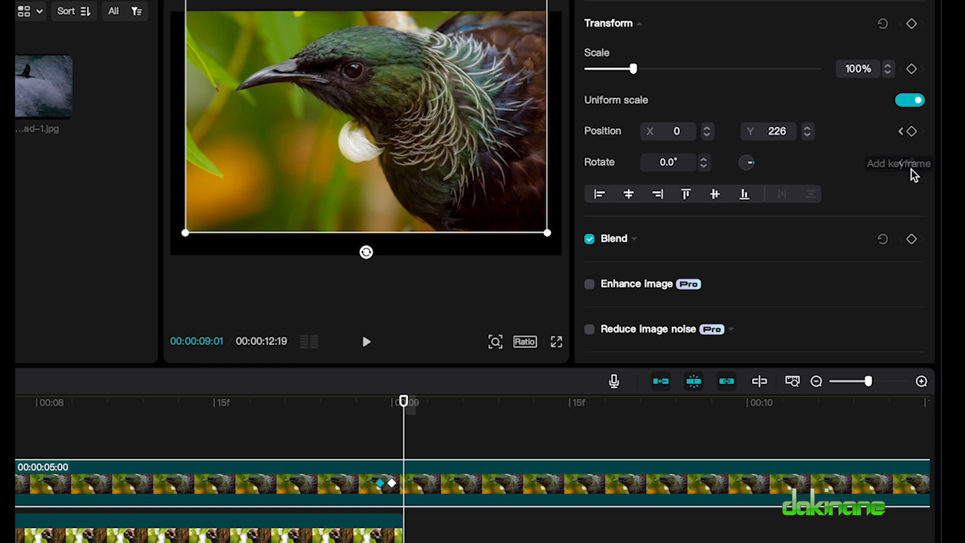
{"action": "left_click", "coordinate": [912, 134]}
{"action": "left_click_drag", "start_coordinate": [459, 119], "coordinate": [459, 153]}
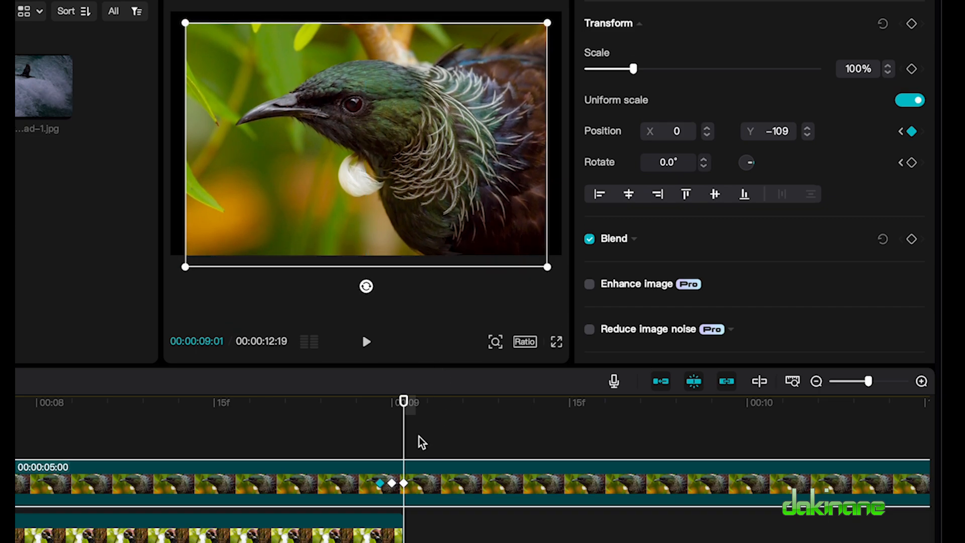
{"action": "left_click_drag", "start_coordinate": [404, 400], "coordinate": [415, 402]}
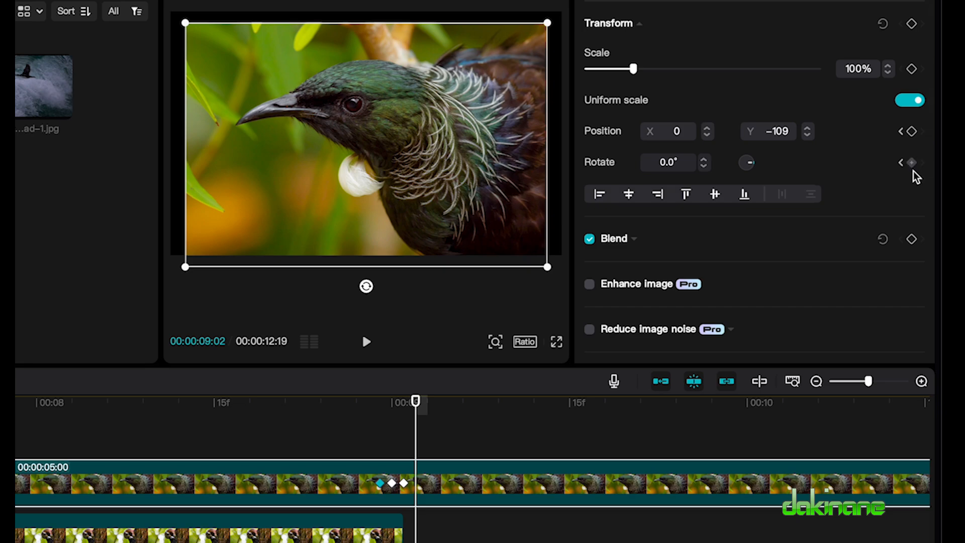
{"action": "left_click", "coordinate": [911, 131]}
{"action": "left_click_drag", "start_coordinate": [417, 185], "coordinate": [416, 171]}
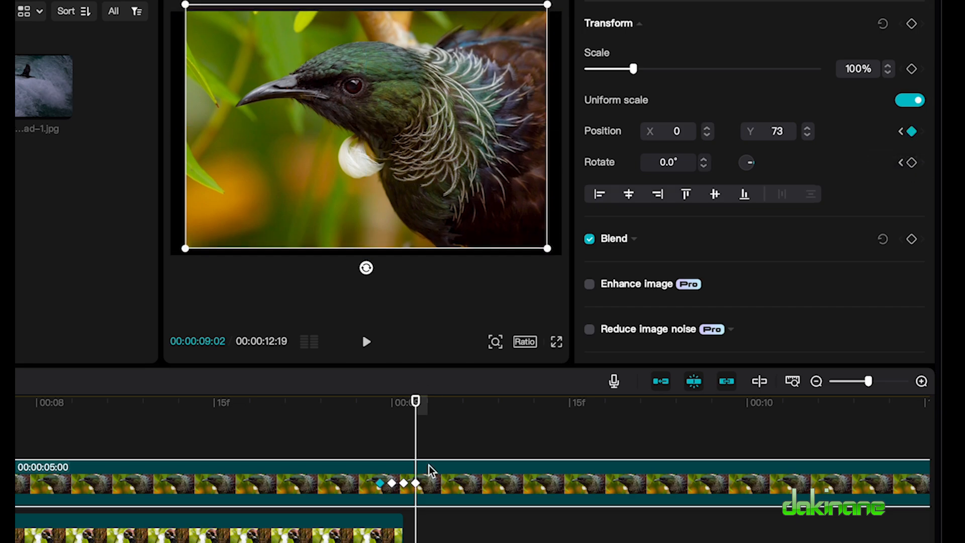
- Add a position keyframe to zealandia_2020_-13.jpg at 00:00:09:03 and settle it at X 0, Y 0
{"action": "left_click_drag", "start_coordinate": [416, 402], "coordinate": [425, 404]}
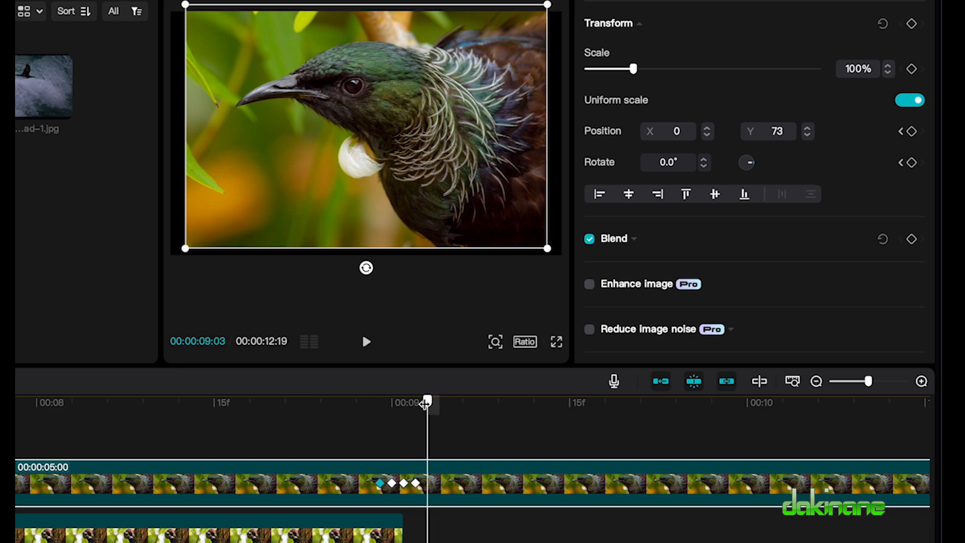
{"action": "left_click", "coordinate": [912, 131]}
{"action": "left_click_drag", "start_coordinate": [340, 221], "coordinate": [371, 220]}
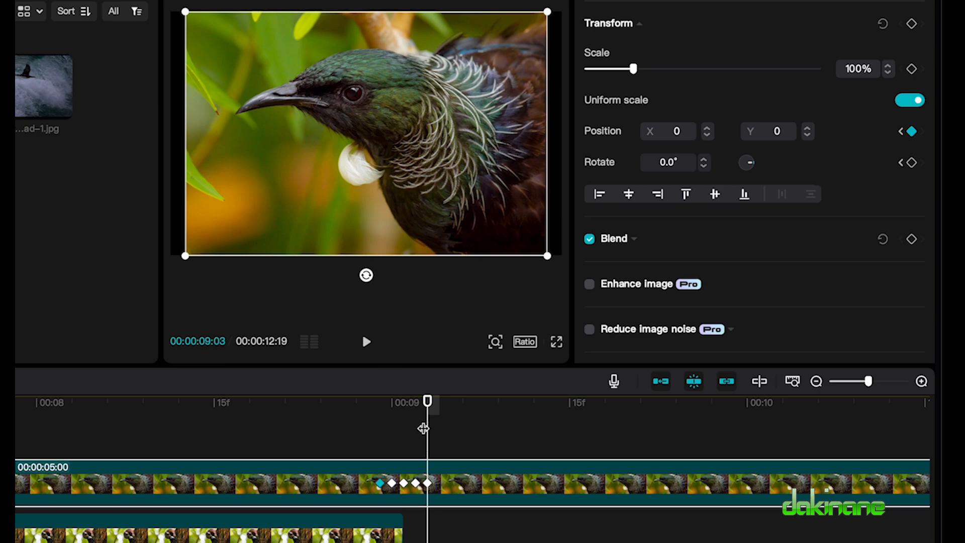
- Play back the bounce of zealandia_2020_-13.jpg from 00:00:08:11
{"action": "left_click_drag", "start_coordinate": [430, 404], "coordinate": [161, 352]}
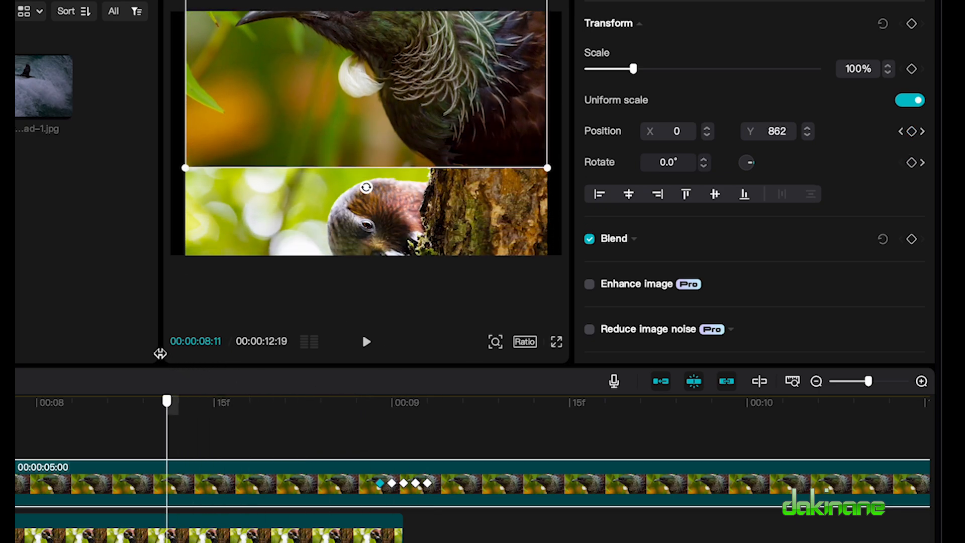
{"action": "key", "text": "space"}
{"action": "key", "text": "space"}
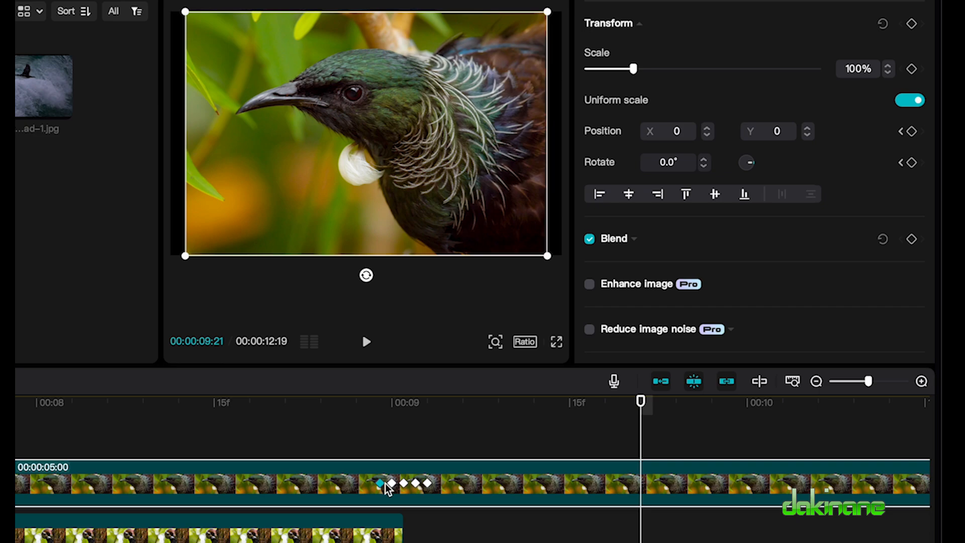
- Spread zealandia_2020_-13.jpg's last three bounce keyframes out to 00:00:09:02, 00:00:09:03 and 00:00:09:05
{"action": "left_click", "coordinate": [427, 484]}
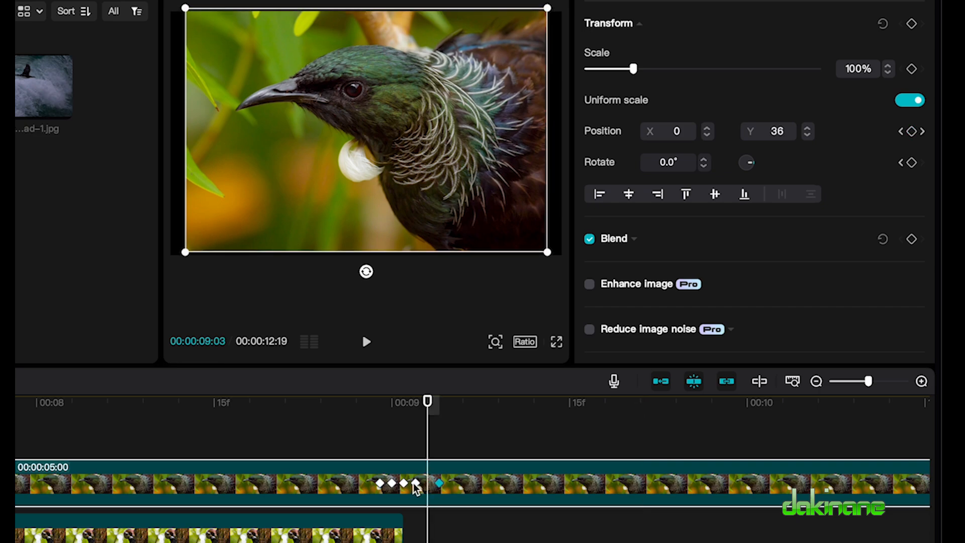
{"action": "left_click", "coordinate": [419, 483]}
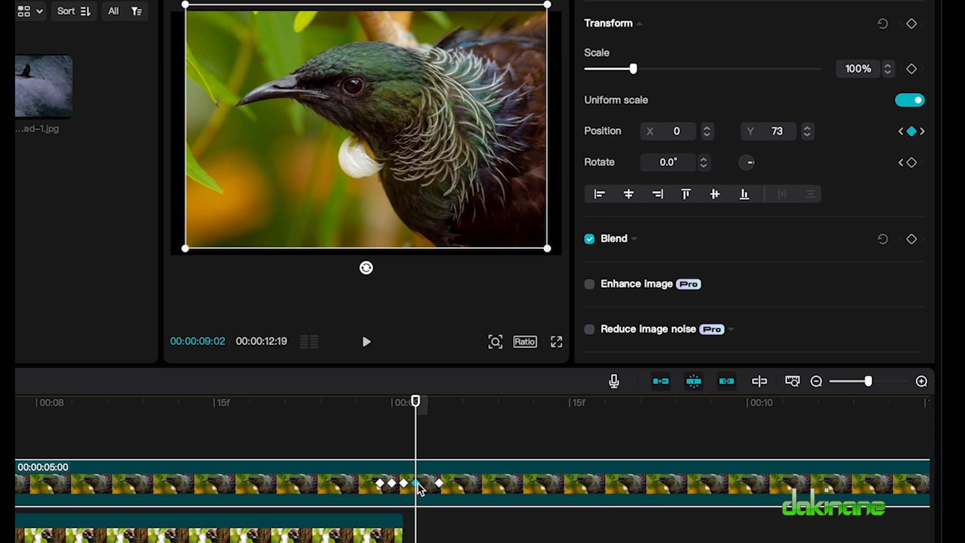
{"action": "left_click", "coordinate": [440, 484]}
{"action": "left_click_drag", "start_coordinate": [445, 483], "coordinate": [415, 484]}
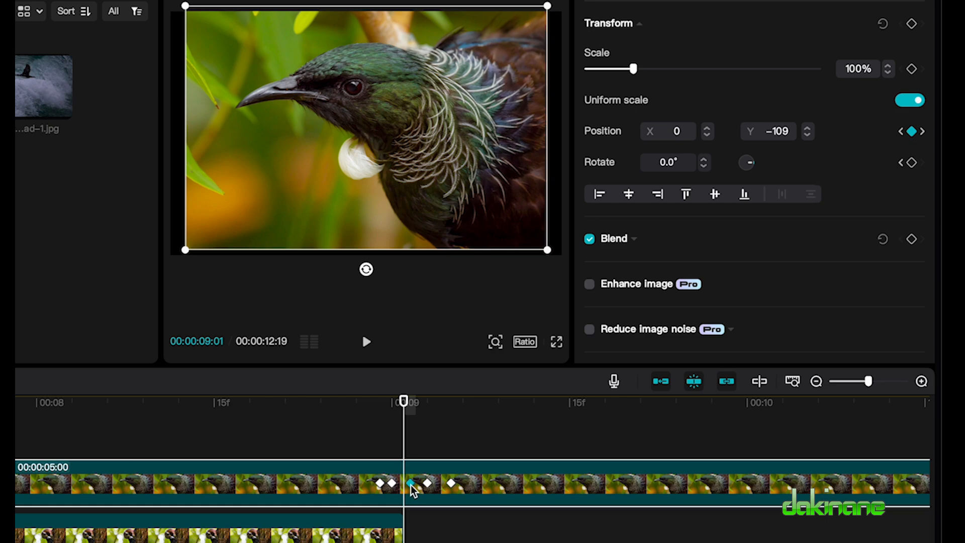
{"action": "left_click", "coordinate": [392, 483]}
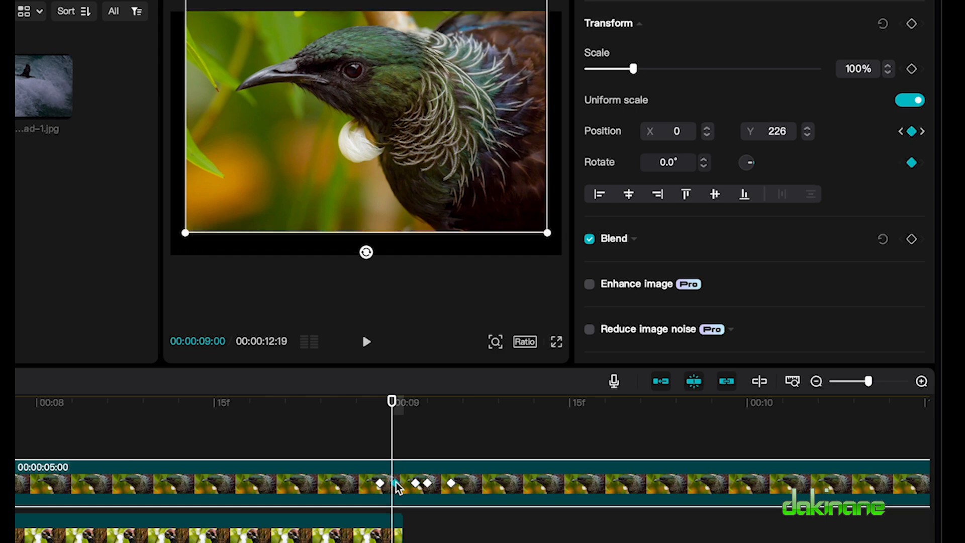
- Replay the bounce from 00:00:08:24 and shift zealandia_2020_-13.jpg's Y 226 keyframe slightly later
{"action": "left_click", "coordinate": [320, 400]}
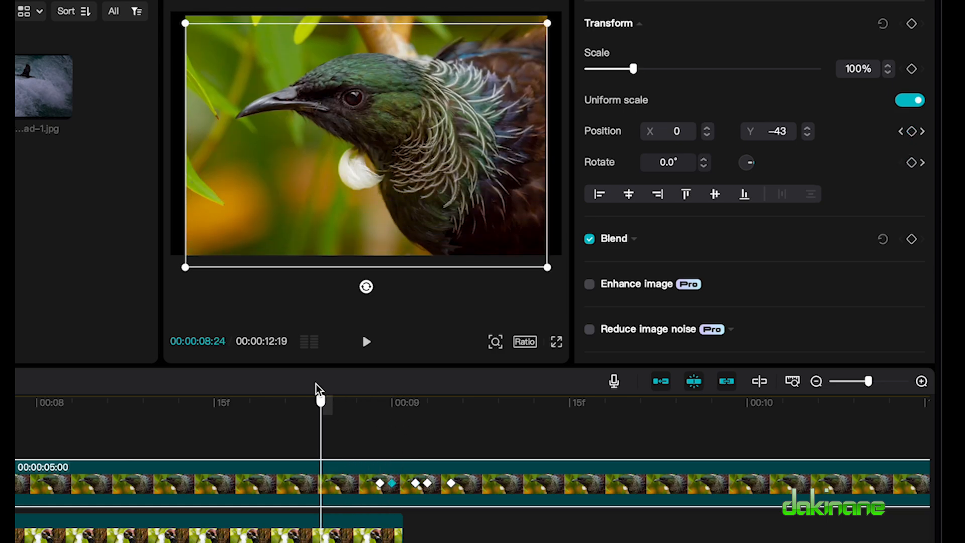
{"action": "key", "text": "space"}
{"action": "key", "text": "space"}
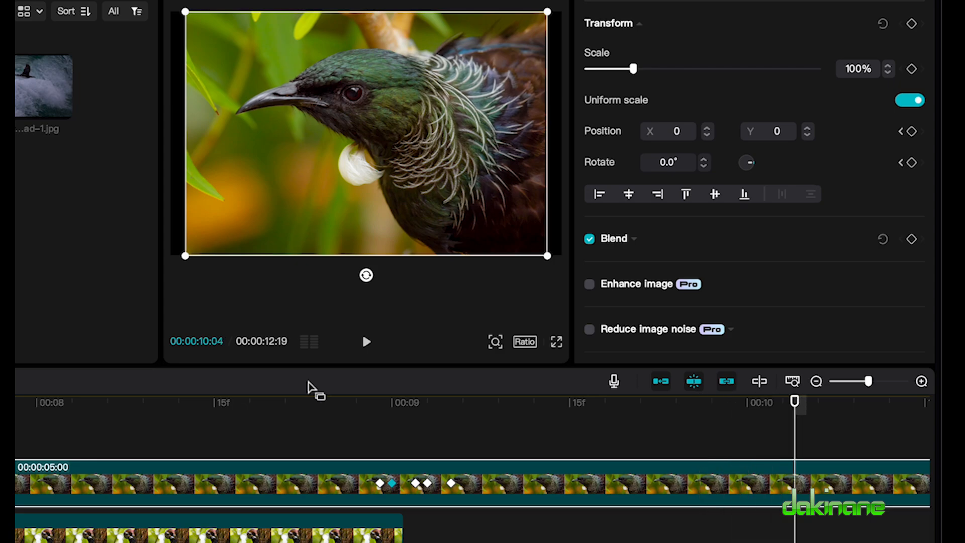
{"action": "left_click", "coordinate": [393, 483]}
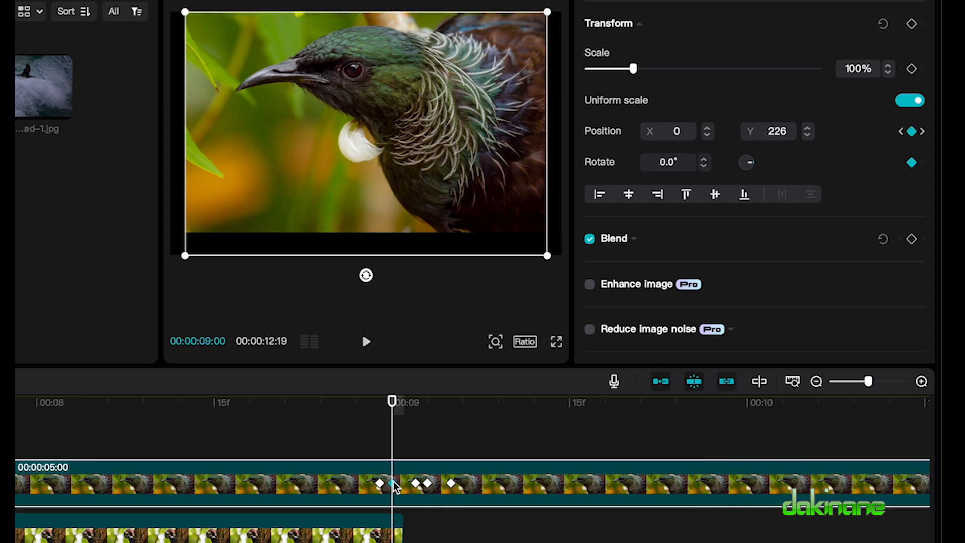
{"action": "left_click_drag", "start_coordinate": [397, 483], "coordinate": [403, 482]}
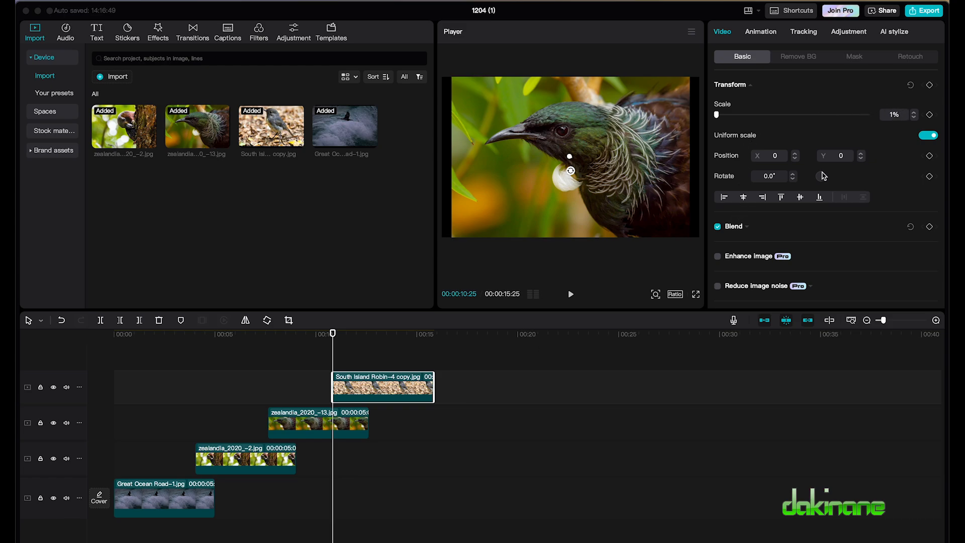
- At 00:00:10:25, keyframe the scale of South Island Robin-4 copy.jpg at 1% and of zealandia_2020_-13.jpg at 100%
{"action": "left_click", "coordinate": [929, 115]}
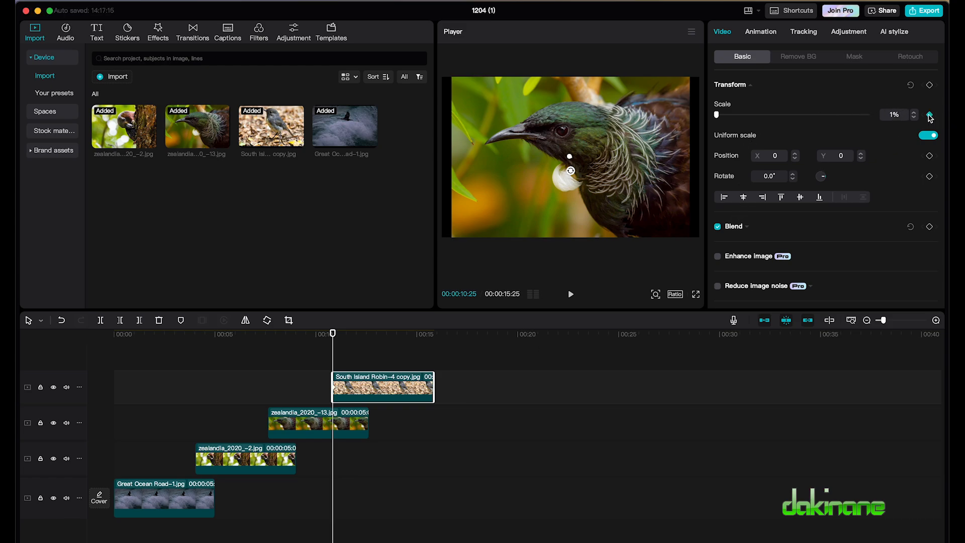
{"action": "left_click", "coordinate": [350, 433]}
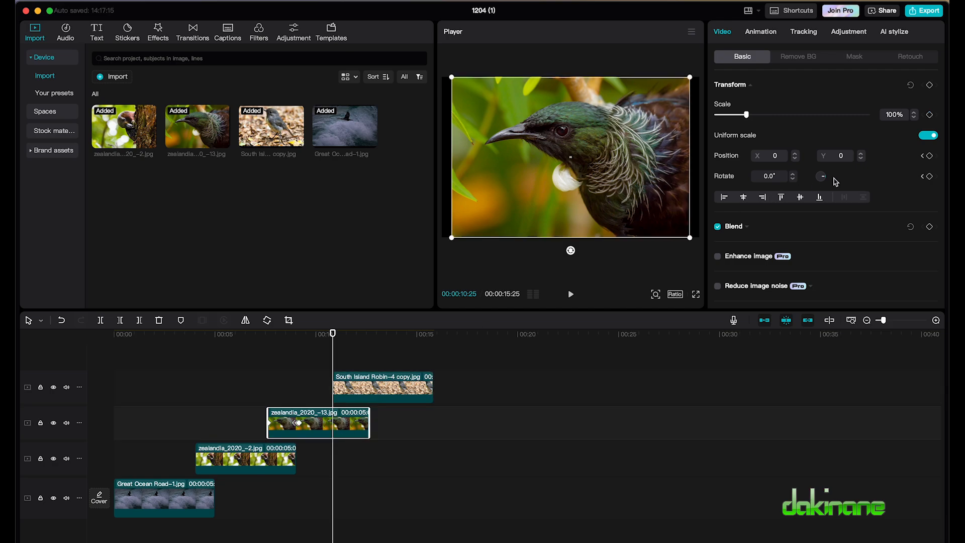
{"action": "left_click", "coordinate": [929, 115]}
- Add a scale keyframe to zealandia_2020_-13.jpg at 00:00:11:24 and shrink it to 1%
{"action": "left_click_drag", "start_coordinate": [332, 335], "coordinate": [352, 335]}
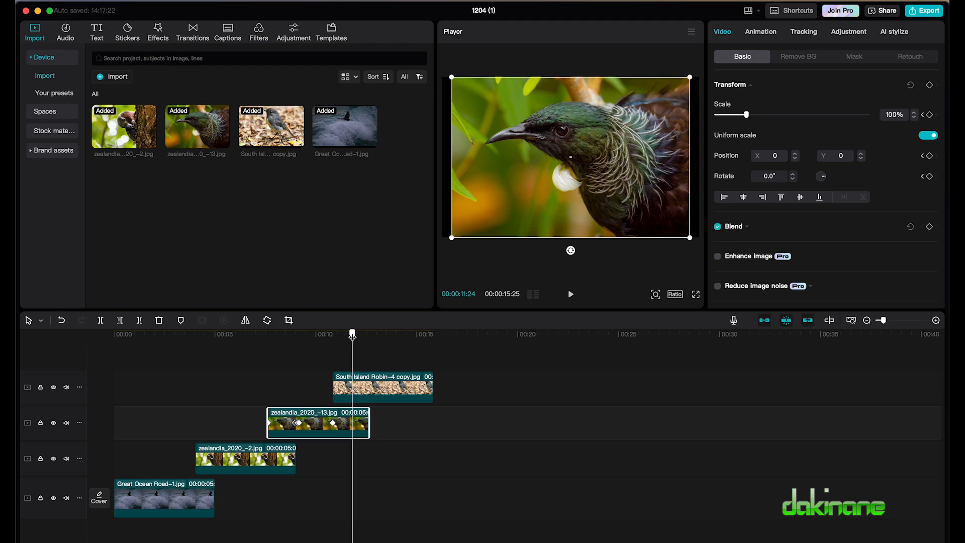
{"action": "left_click", "coordinate": [929, 116]}
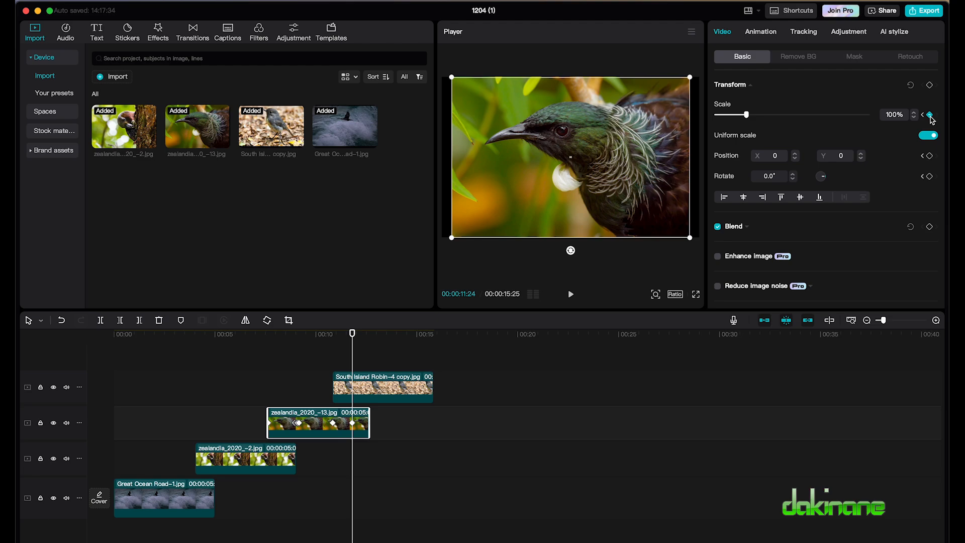
{"action": "left_click_drag", "start_coordinate": [748, 117], "coordinate": [706, 117]}
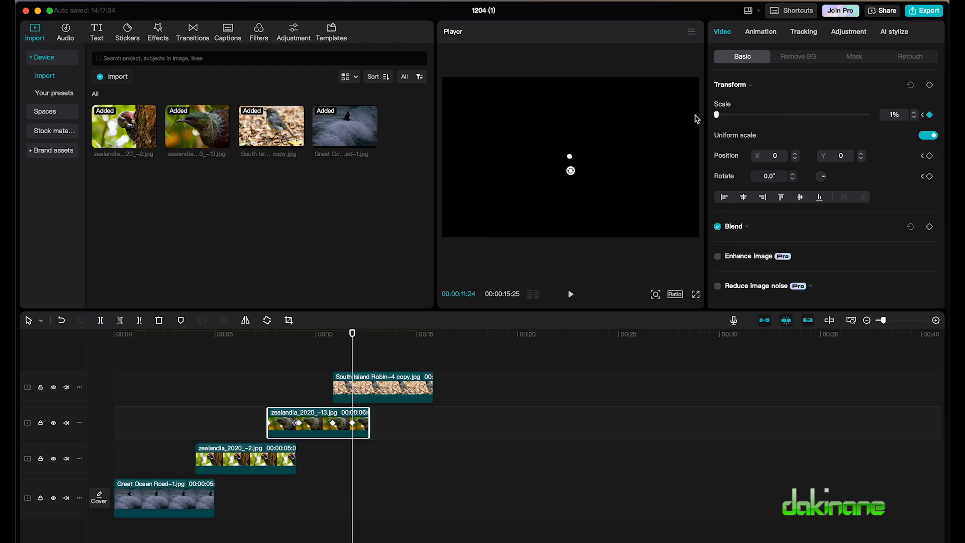
- Add a scale keyframe to South Island Robin-4 copy.jpg at 00:00:11:24 and enlarge it to 102%
{"action": "left_click", "coordinate": [363, 389]}
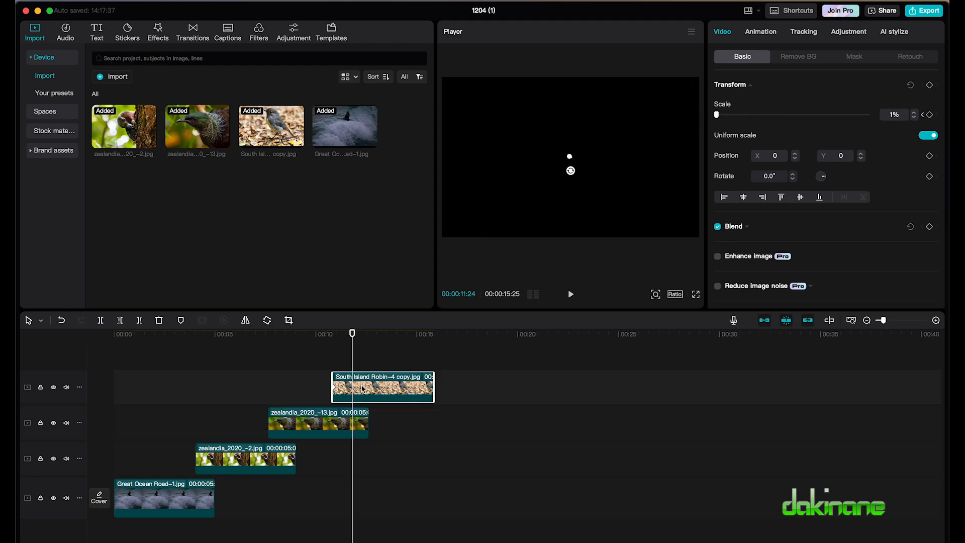
{"action": "left_click", "coordinate": [930, 115]}
{"action": "left_click_drag", "start_coordinate": [719, 118], "coordinate": [749, 124]}
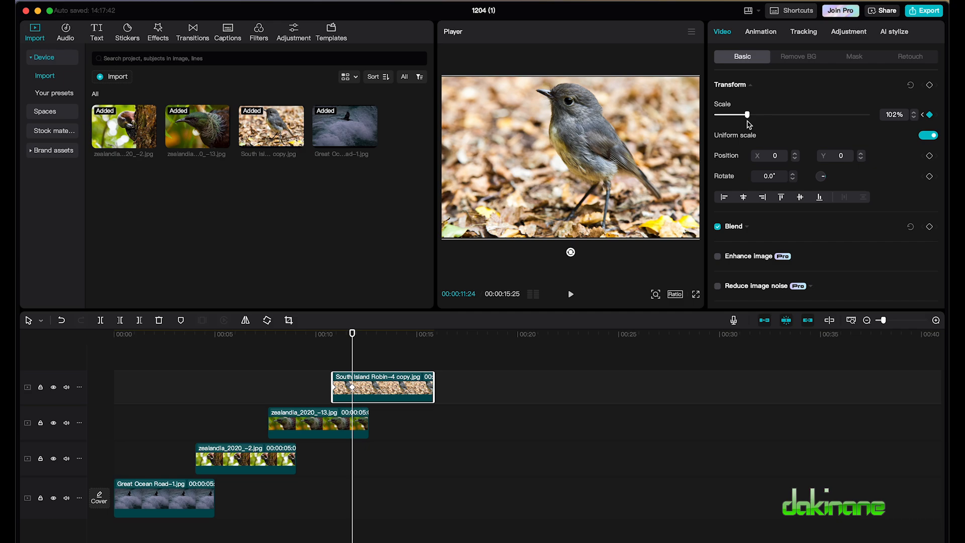
- Play back the scale transition from zealandia_2020_-13.jpg to South Island Robin-4 copy.jpg
{"action": "left_click_drag", "start_coordinate": [354, 333], "coordinate": [312, 343]}
{"action": "key", "text": "space"}
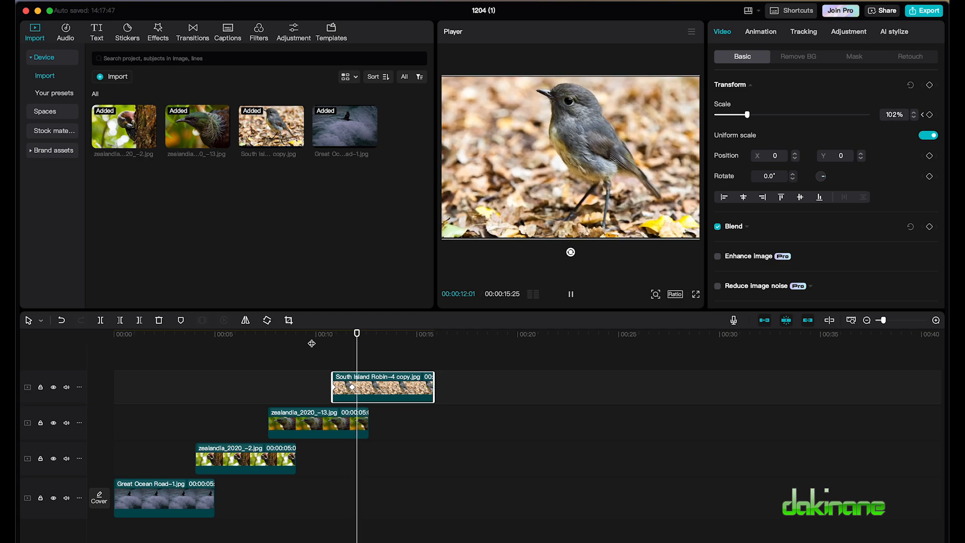
{"action": "key", "text": "space"}
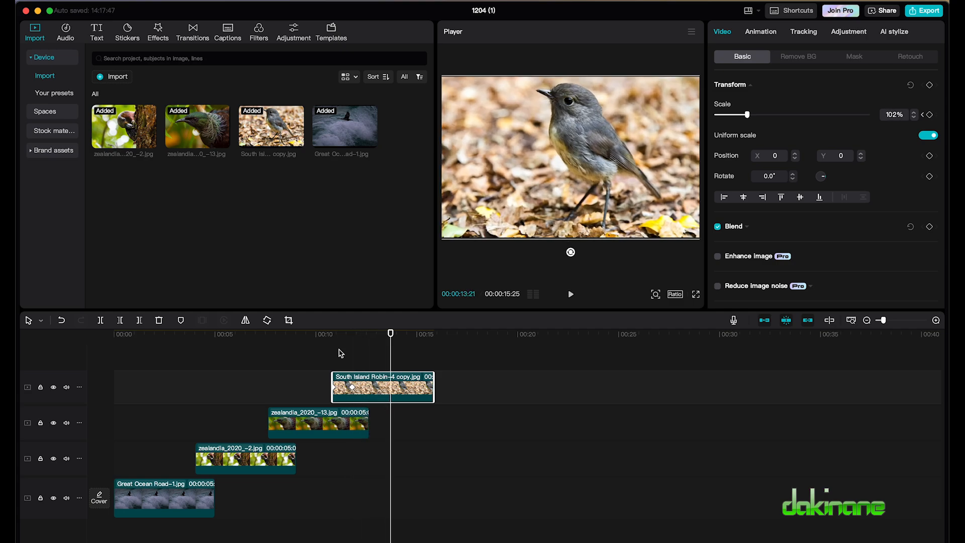